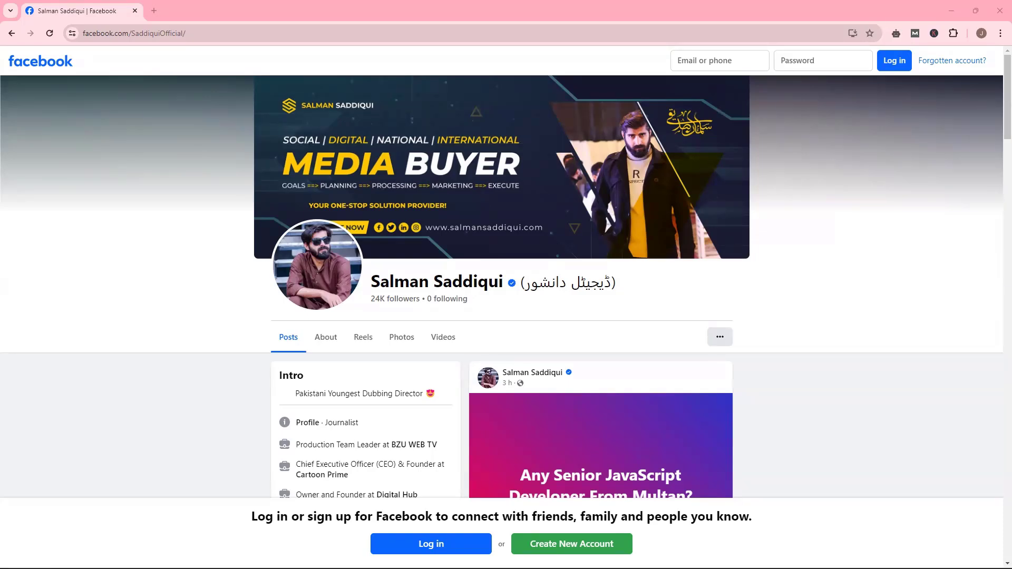
Step: Switch to Notepad and start a new note with the line "WordPress = CMS = Control Managment System"
{"action": "key", "text": "alt+Tab"}
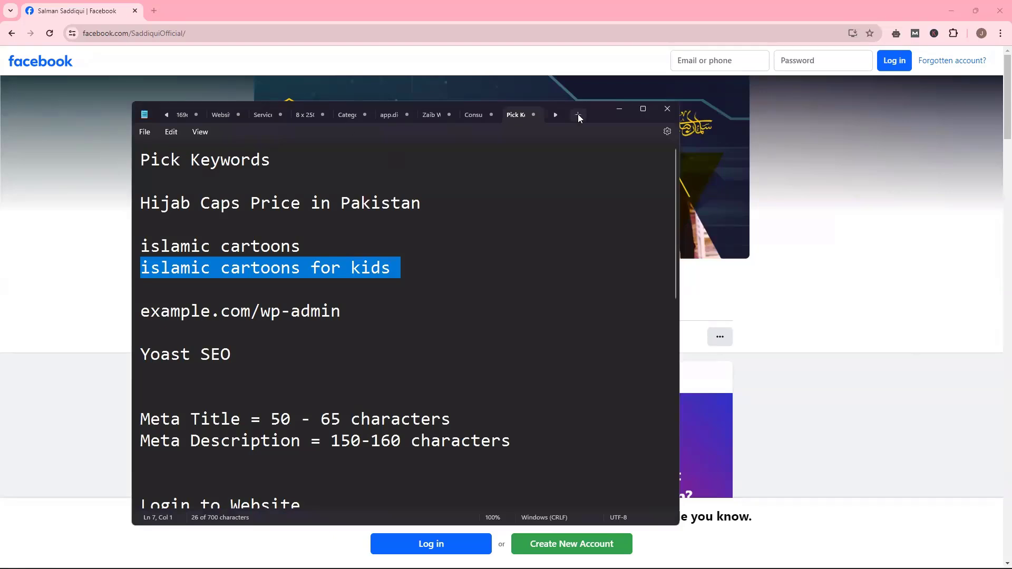
{"action": "left_click", "coordinate": [578, 116]}
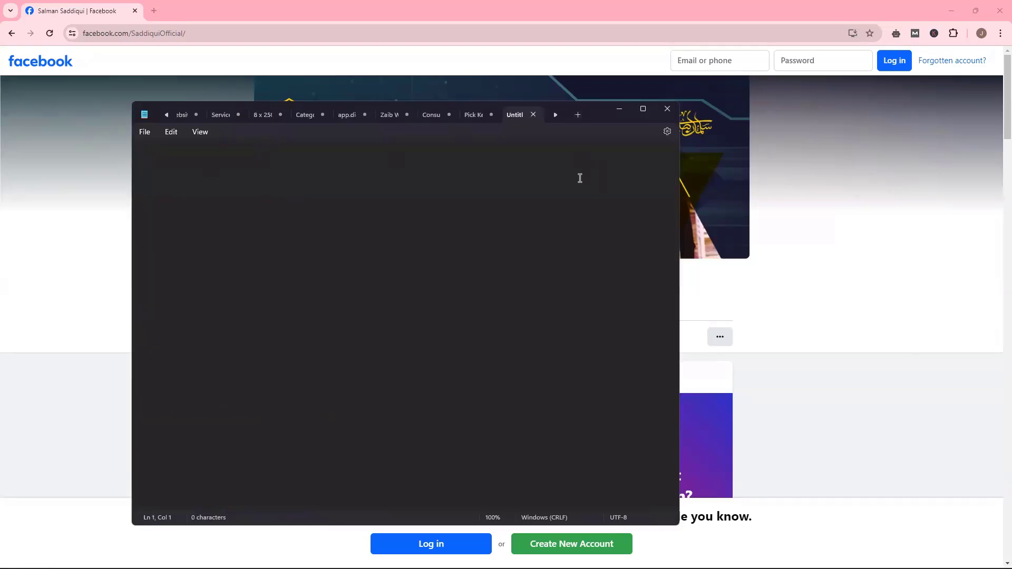
{"action": "type", "text": "WordpRess"}
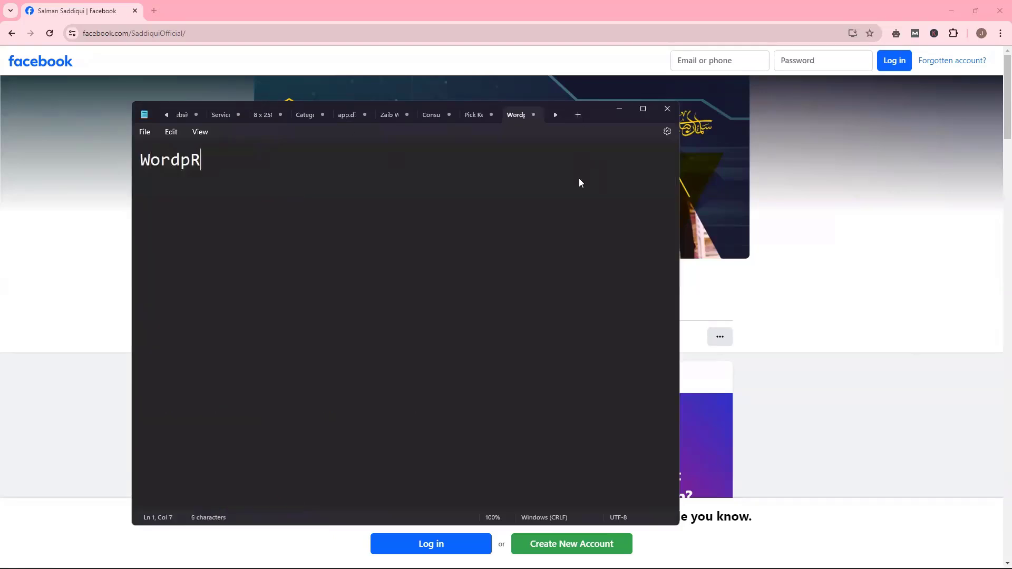
{"action": "key", "text": "BackSpace"}
{"action": "key", "text": "BackSpace"}
{"action": "key", "text": "BackSpace"}
{"action": "key", "text": "BackSpace"}
{"action": "key", "text": "BackSpace"}
{"action": "type", "text": "Press "}
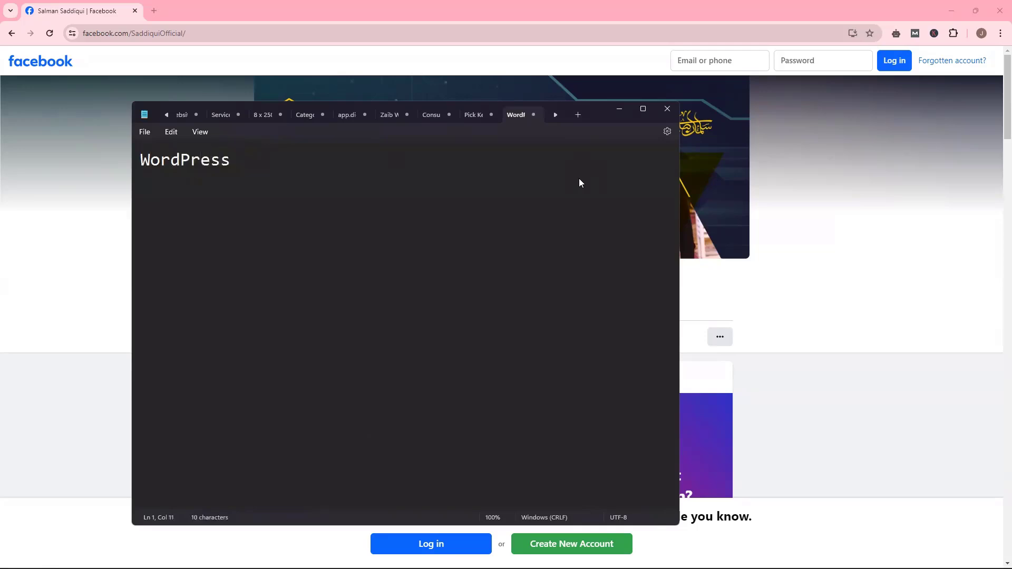
{"action": "type", "text": "= CMS = Control Managment System"}
{"action": "key", "text": "Return"}
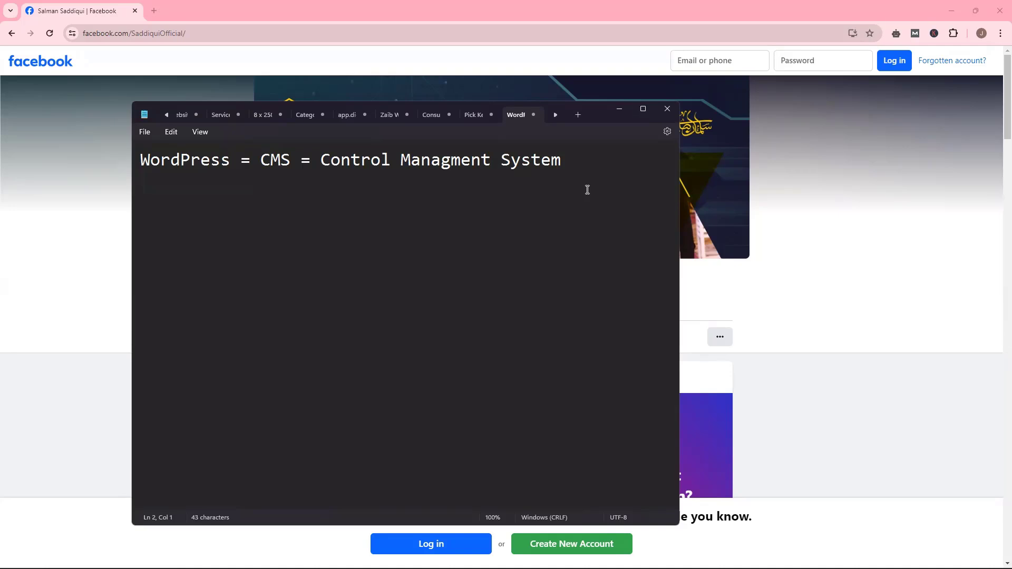
Step: Add "000 Webhost" and "free domain" to the note as separate lines with a blank line before each
{"action": "key", "text": "Return"}
{"action": "type", "text": "0"}
{"action": "key", "text": "BackSpace"}
{"action": "type", "text": "000 Webhost"}
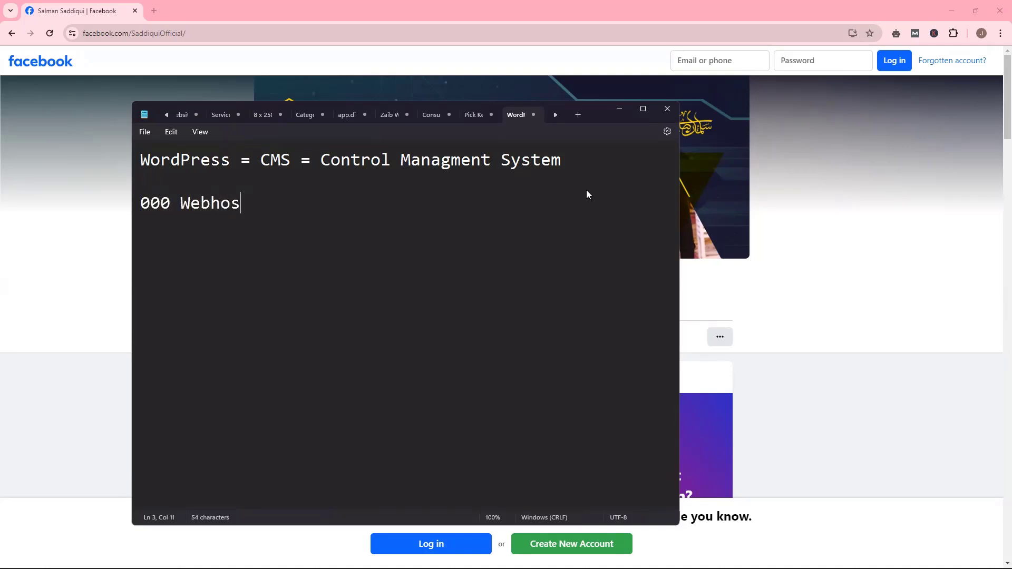
{"action": "key", "text": "Return"}
{"action": "key", "text": "Return"}
{"action": "type", "text": "free domain"}
{"action": "key", "text": "Return"}
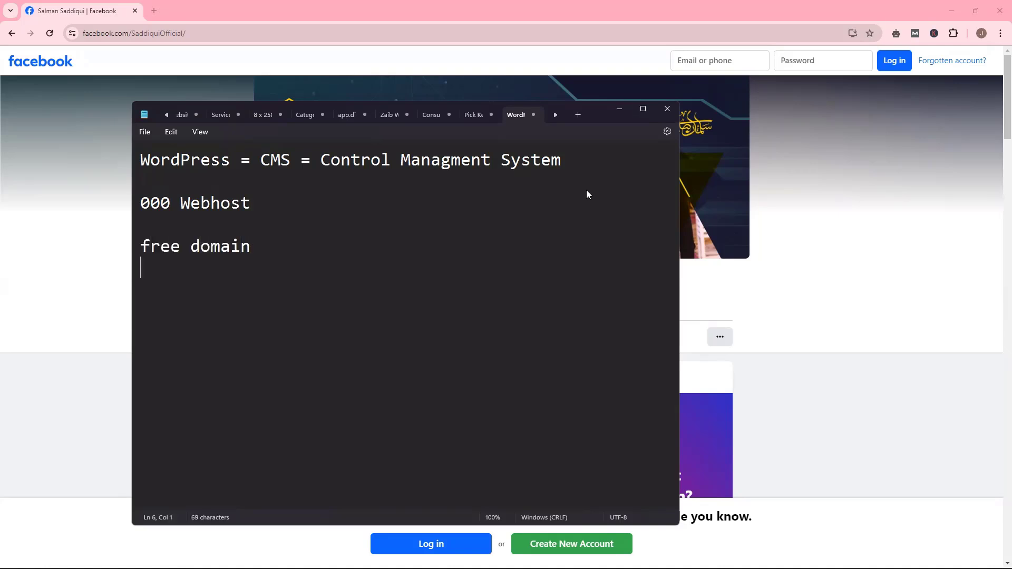
Step: Add the lines "wordpress install" and "wordpress login" to the note, separated by a blank line
{"action": "type", "text": "wordpress install"}
{"action": "key", "text": "Return"}
{"action": "key", "text": "Return"}
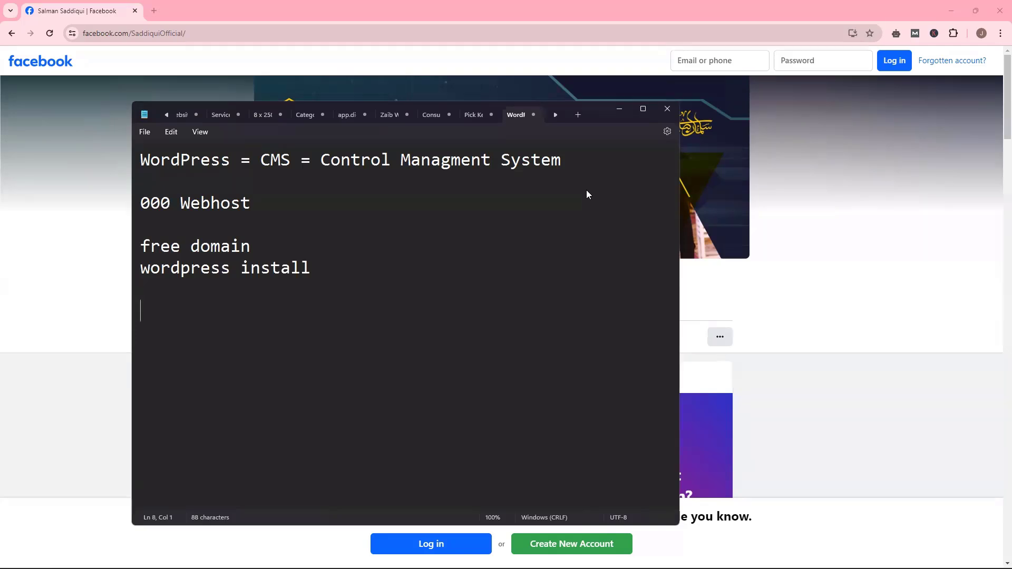
{"action": "type", "text": "wordpress "}
{"action": "type", "text": "log"}
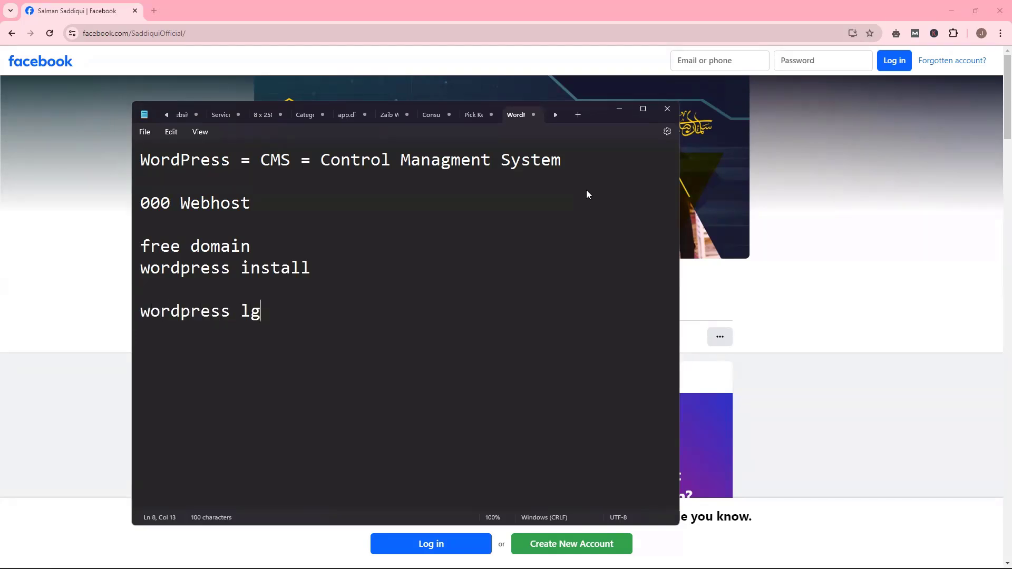
{"action": "key", "text": "BackSpace"}
{"action": "type", "text": "ogin"}
{"action": "key", "text": "Return"}
Step: Search Google for "000 webhost" in a new Chrome tab and open the official 000Webhost website
{"action": "left_click", "coordinate": [154, 11]}
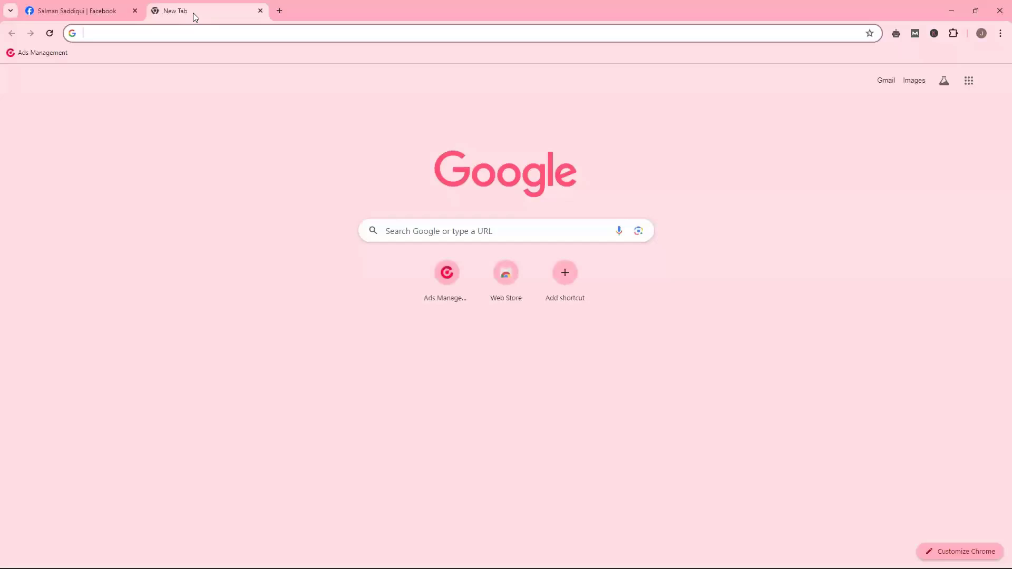
{"action": "type", "text": "000 we"}
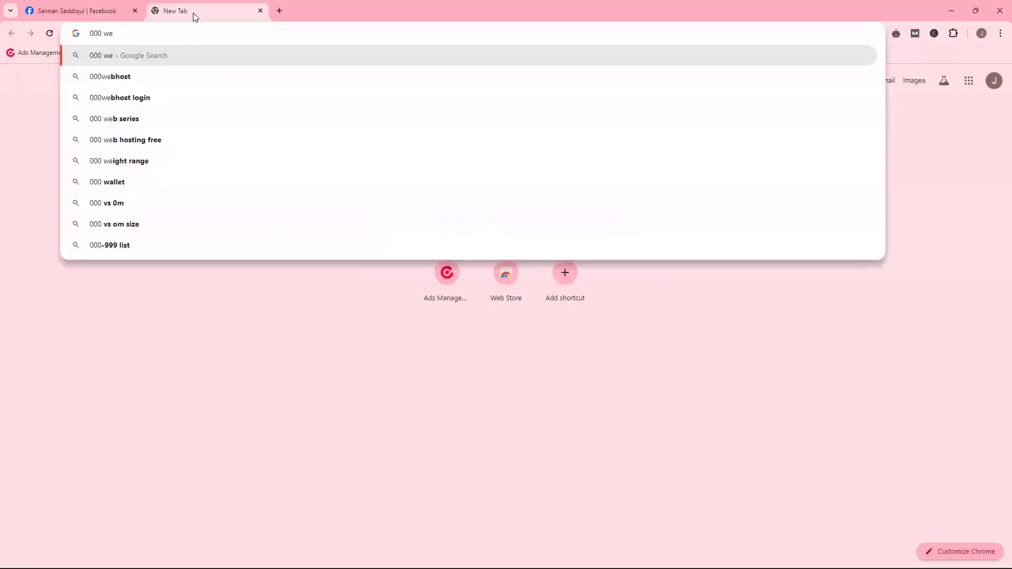
{"action": "type", "text": "bhost"}
{"action": "key", "text": "Return"}
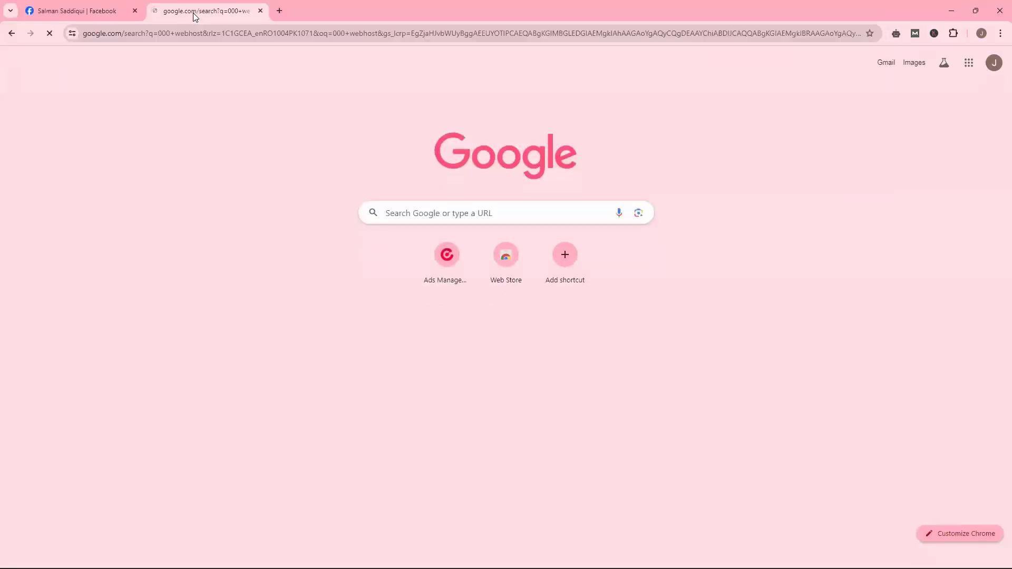
{"action": "scroll", "coordinate": [171, 333], "scroll_direction": "down", "scroll_amount": 3}
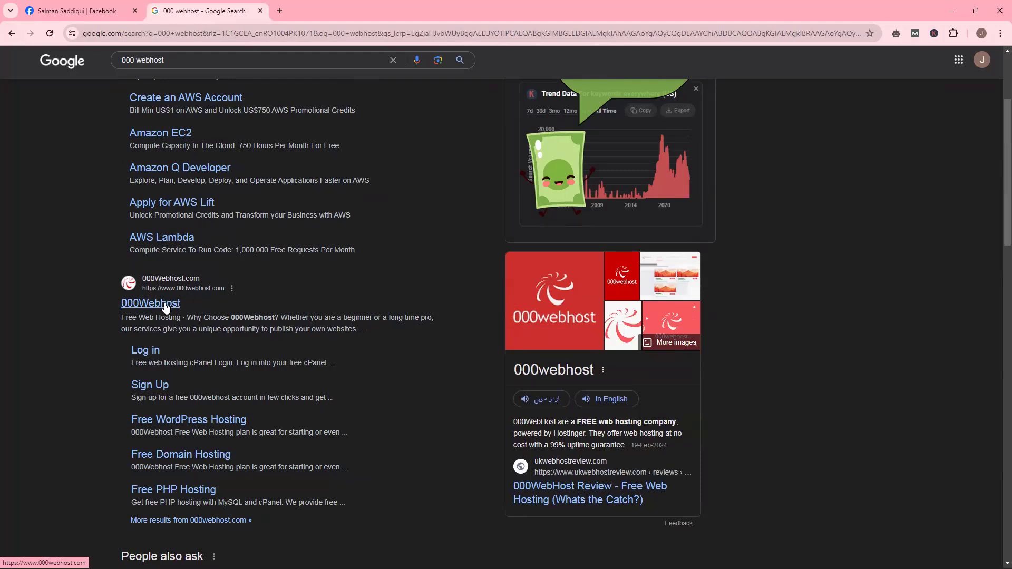
{"action": "left_click", "coordinate": [165, 307]}
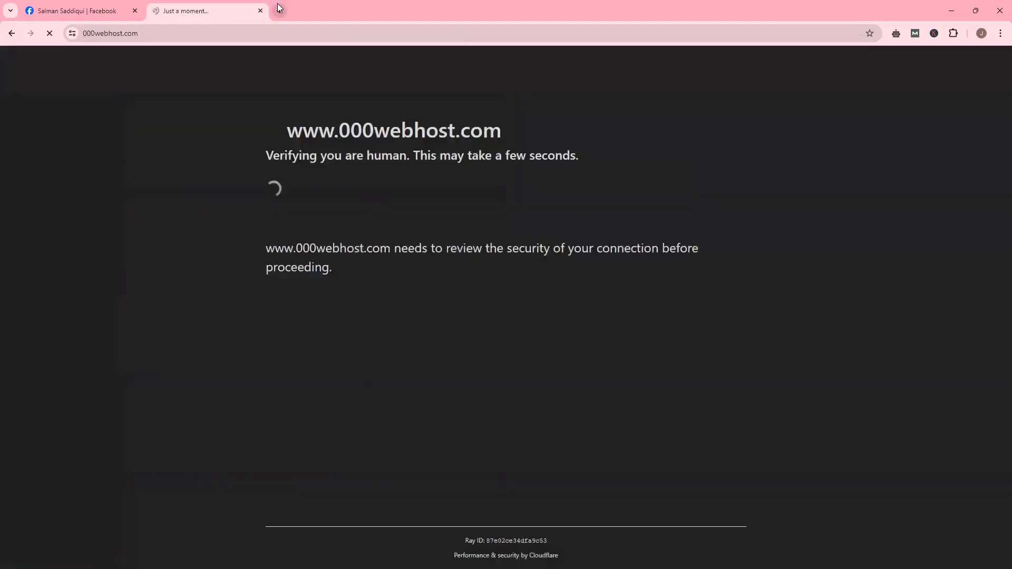
Step: Copy the signed-in Google account's e-mail address from a new browser tab
{"action": "left_click", "coordinate": [278, 7]}
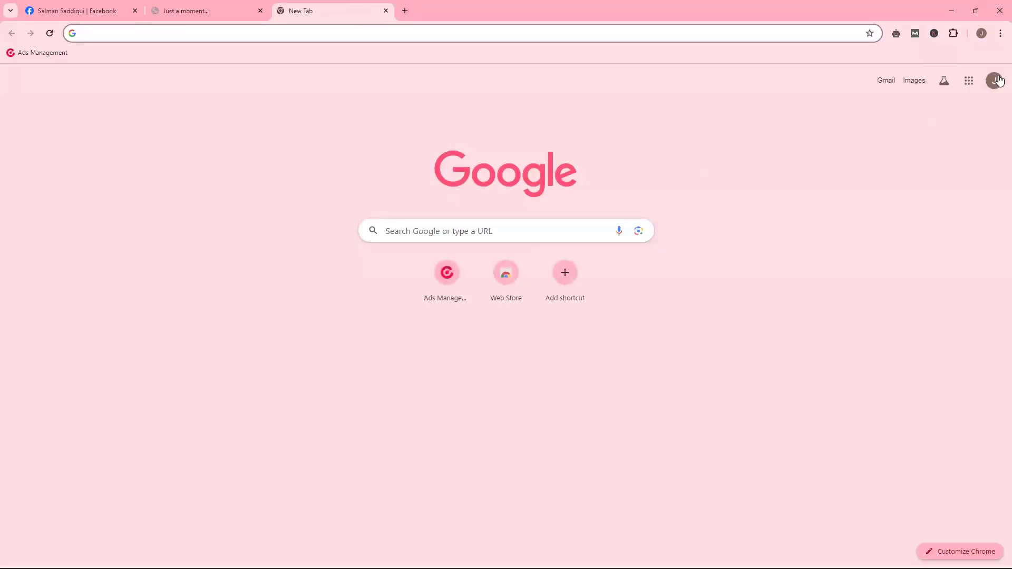
{"action": "left_click", "coordinate": [994, 80]}
{"action": "triple_click", "coordinate": [892, 113]}
{"action": "key", "text": "ctrl+c"}
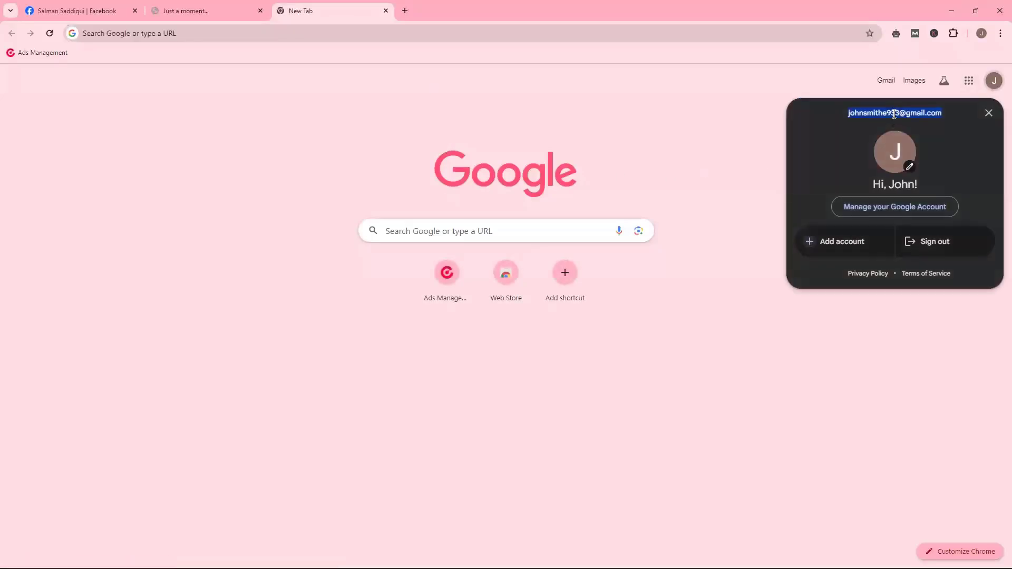
Step: Return to the 000webhost site and open the sign-up form for the Free Web Hosting plan
{"action": "left_click", "coordinate": [211, 11]}
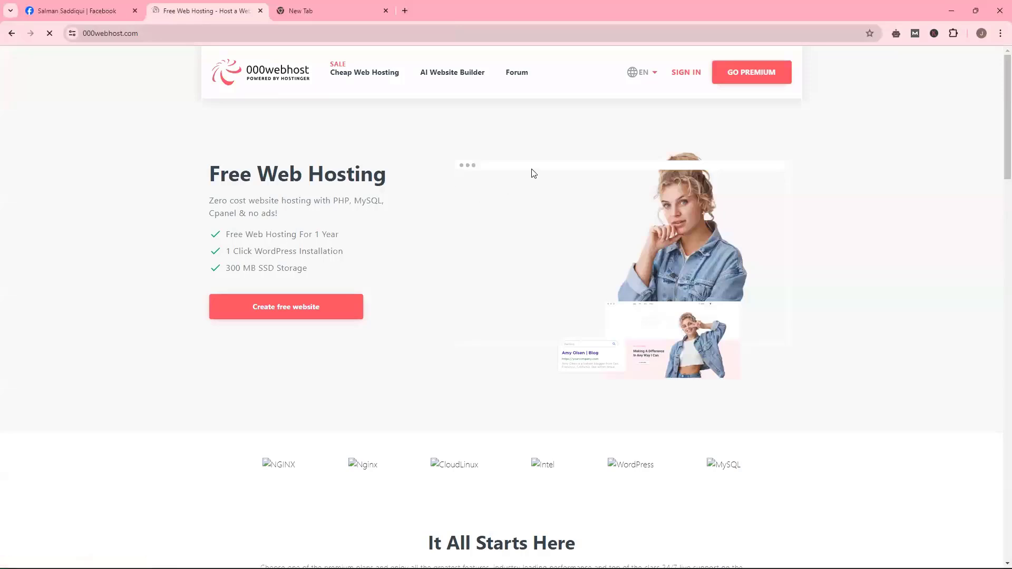
{"action": "left_click", "coordinate": [295, 311]}
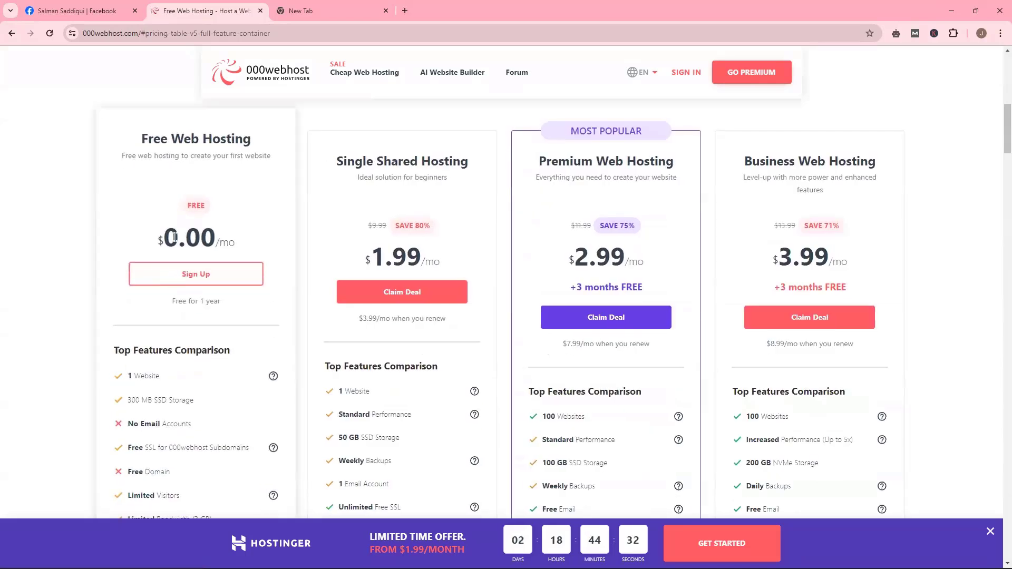
{"action": "left_click", "coordinate": [198, 277]}
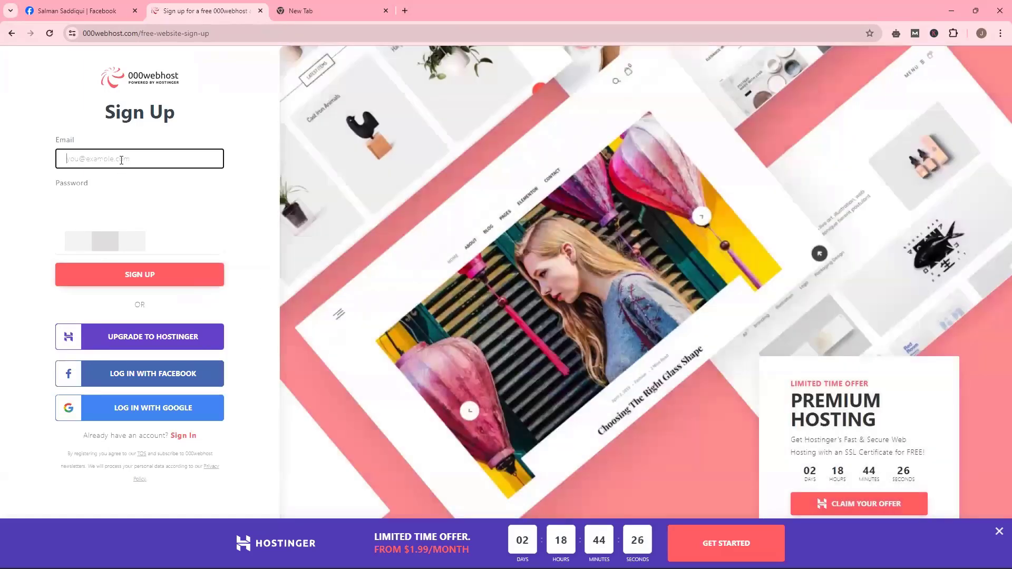
Step: Paste the account e-mail, fill the password field with the browser's suggested password, and submit the sign-up form
{"action": "key", "text": "ctrl+v"}
{"action": "key", "text": "Tab"}
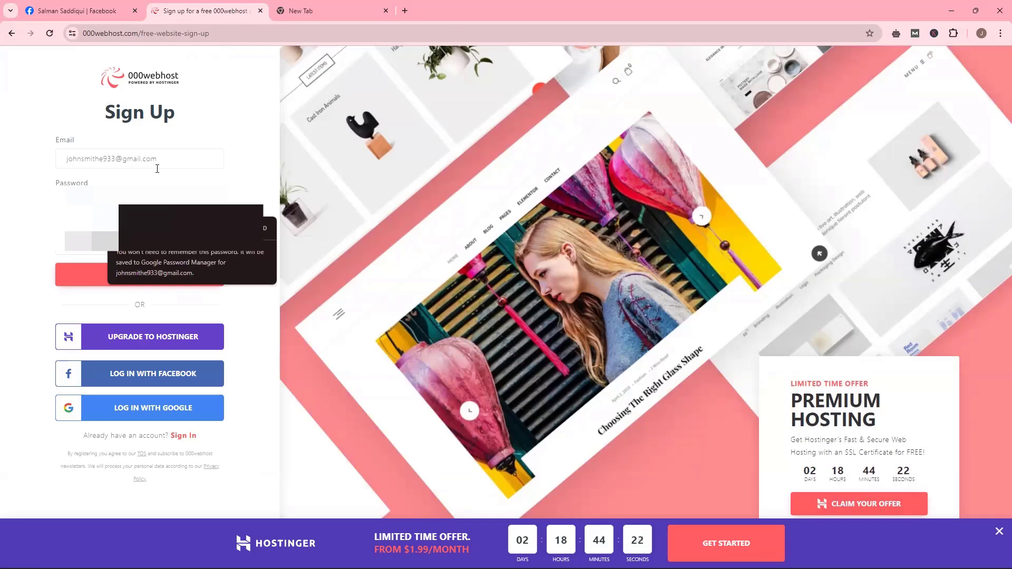
{"action": "left_click", "coordinate": [189, 227]}
{"action": "left_click", "coordinate": [158, 275]}
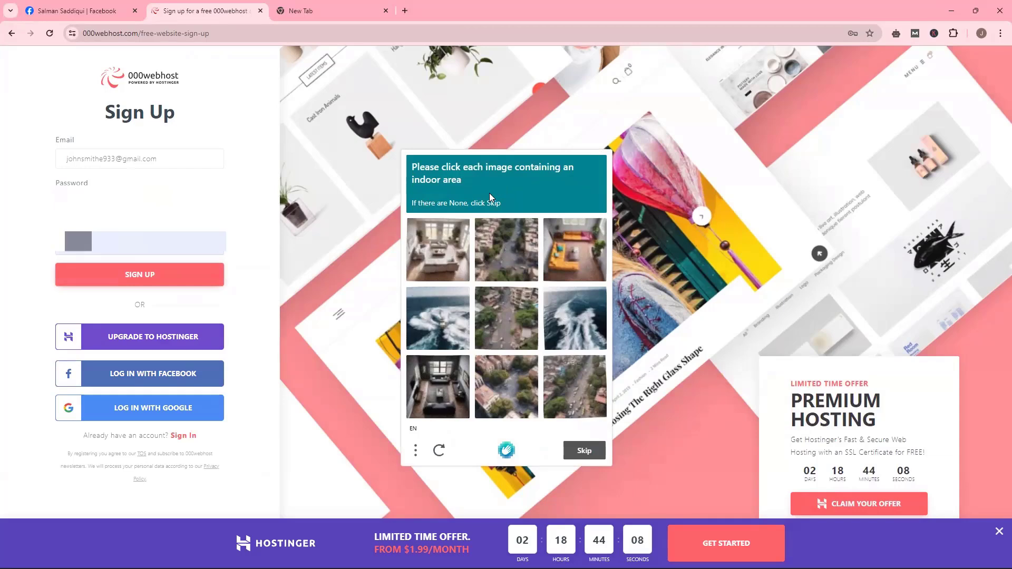
Step: Select every image containing an indoor area in the verification challenge and submit it
{"action": "left_click", "coordinate": [574, 264]}
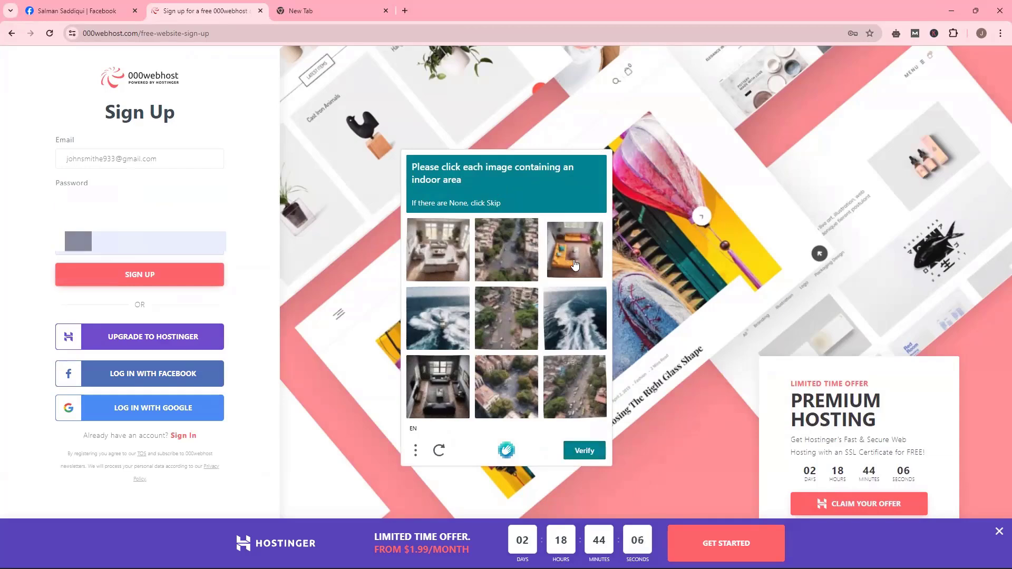
{"action": "left_click", "coordinate": [448, 258]}
{"action": "left_click", "coordinate": [446, 413]}
{"action": "left_click", "coordinate": [578, 449]}
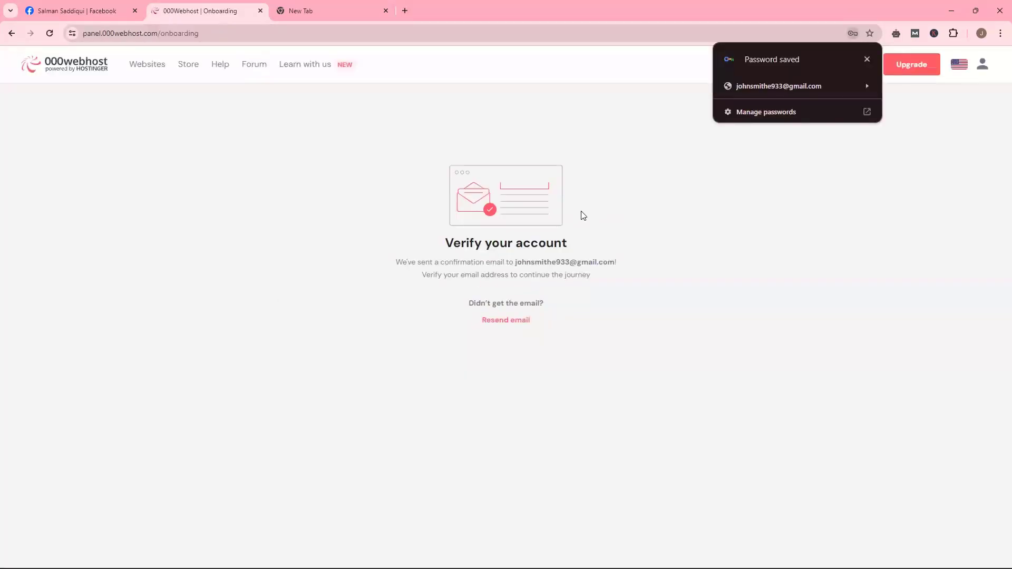
Step: Open the "Verify your email address" message from 000webhost in Gmail and verify the e-mail
{"action": "left_click", "coordinate": [366, 8]}
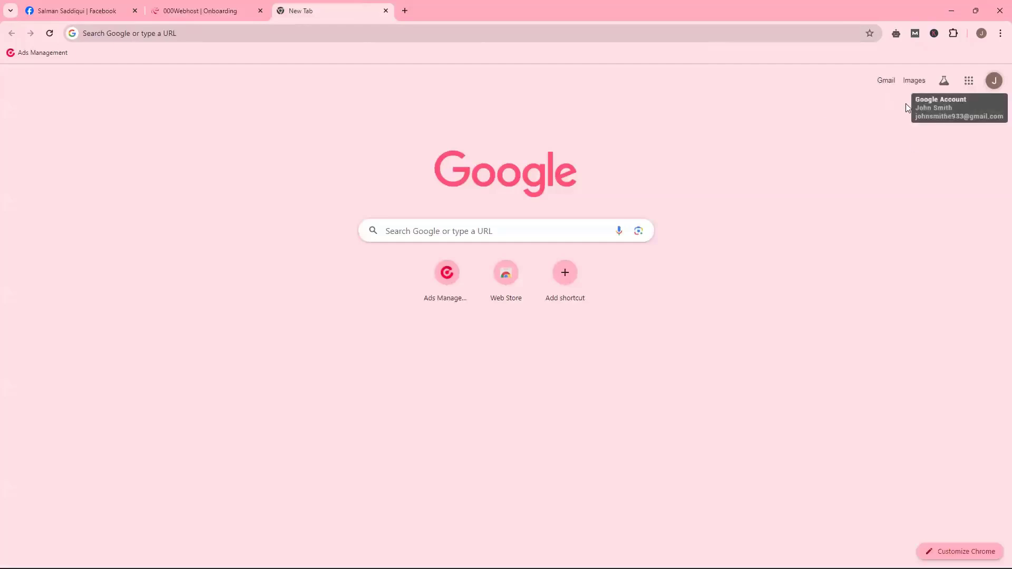
{"action": "left_click", "coordinate": [884, 82]}
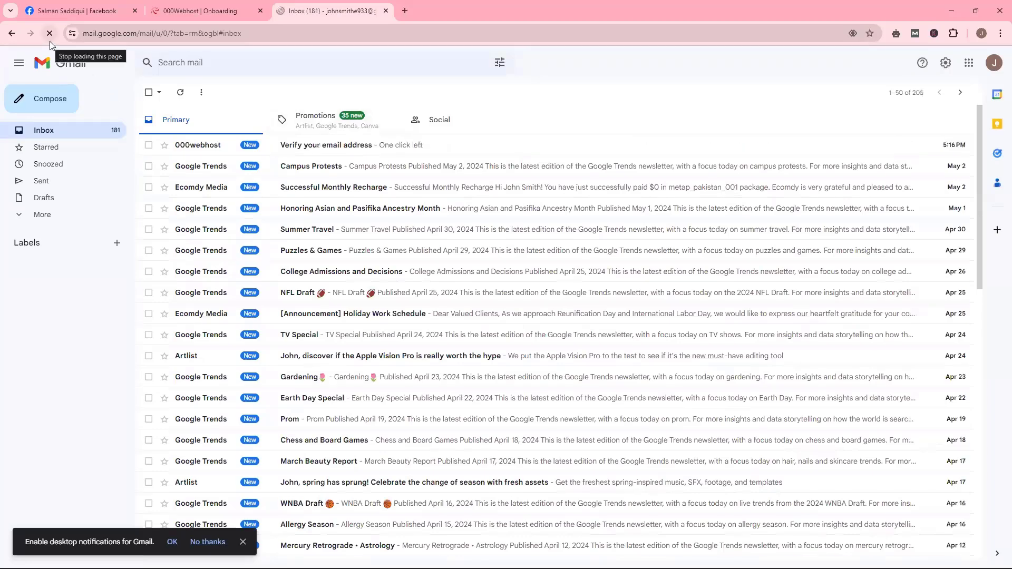
{"action": "left_click", "coordinate": [356, 148]}
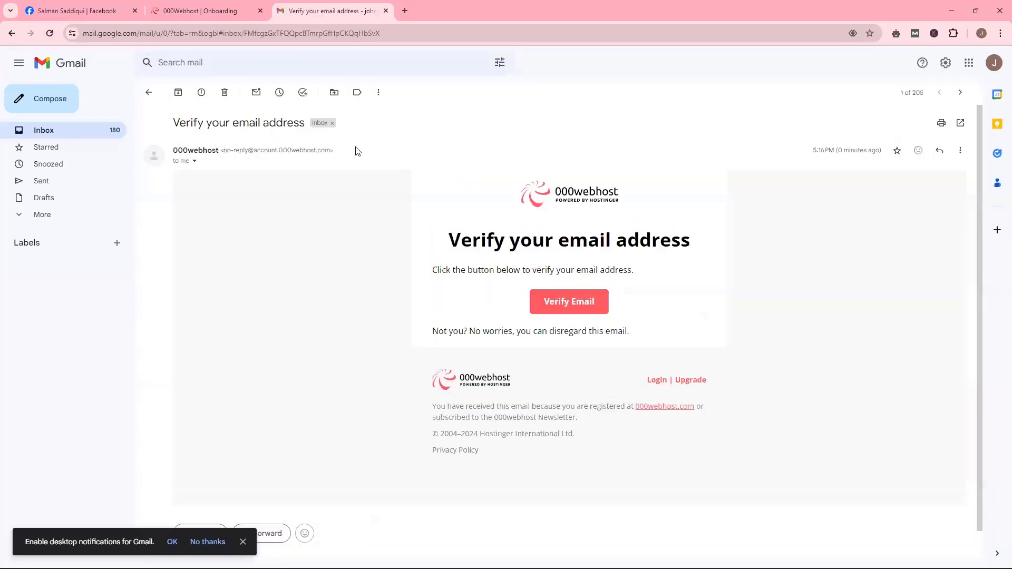
{"action": "left_click", "coordinate": [590, 308]}
Step: Close the old 000webhost verification page and start the guided setup on the newly opened onboarding page
{"action": "left_click", "coordinate": [245, 9]}
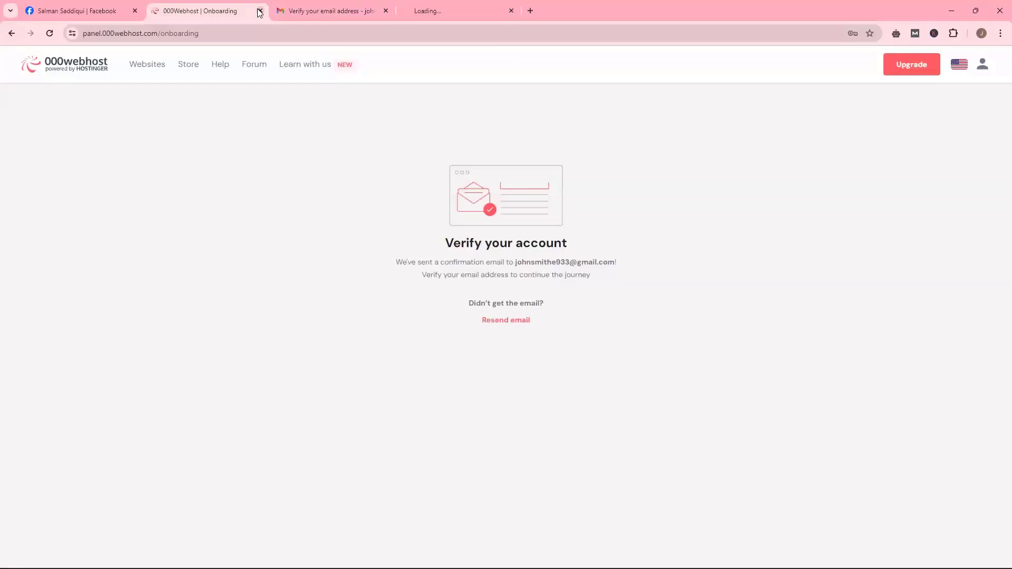
{"action": "left_click", "coordinate": [259, 10]}
{"action": "left_click", "coordinate": [301, 9]}
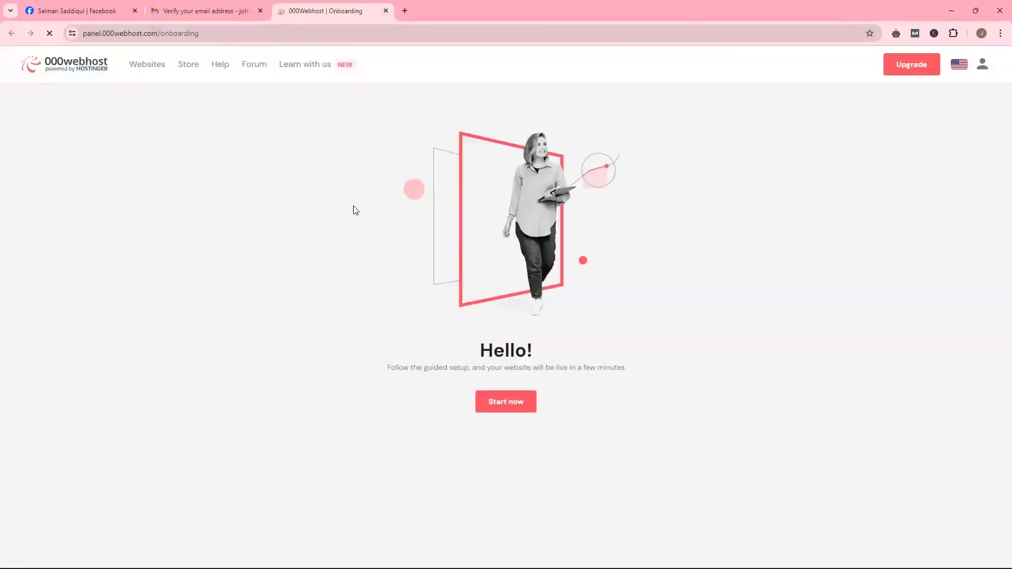
{"action": "left_click", "coordinate": [507, 409]}
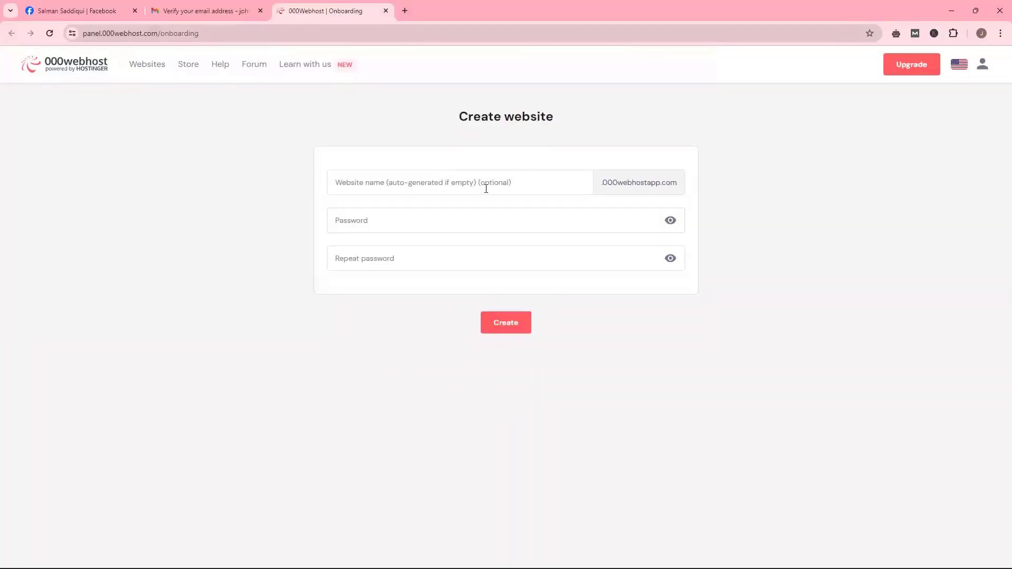
Step: Go back to the Notepad note and add the example site name, the page owner's surname followed by a dot, below the existing lines
{"action": "left_click", "coordinate": [534, 180]}
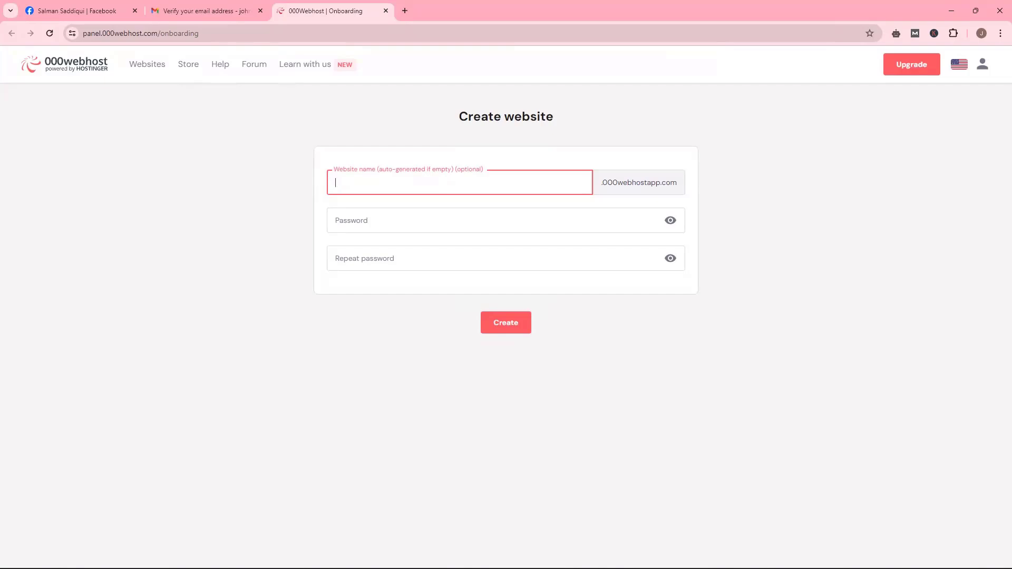
{"action": "key", "text": "alt+Tab"}
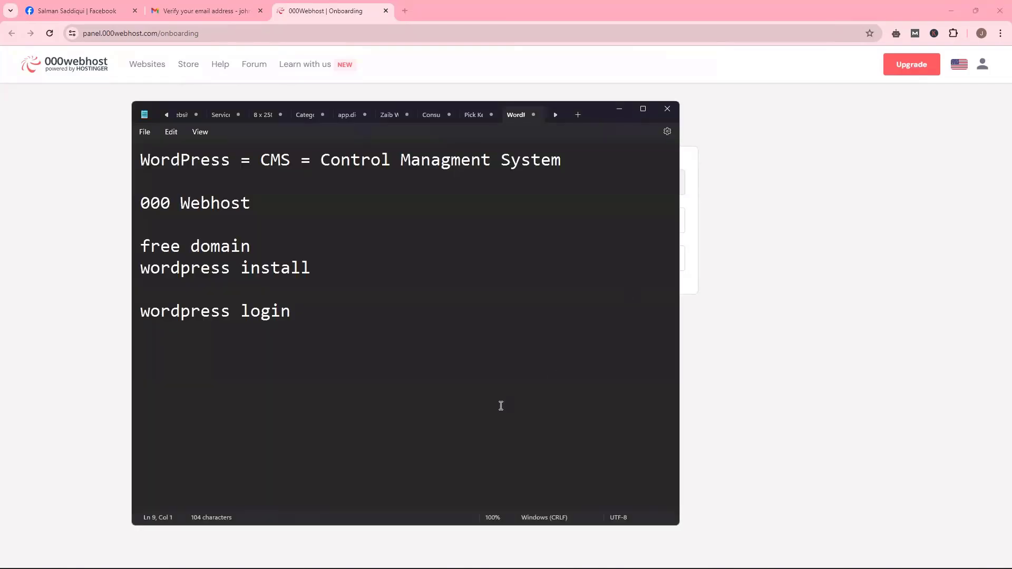
{"action": "key", "text": "Return"}
{"action": "key", "text": "Return"}
{"action": "type", "text": "saddiqui"}
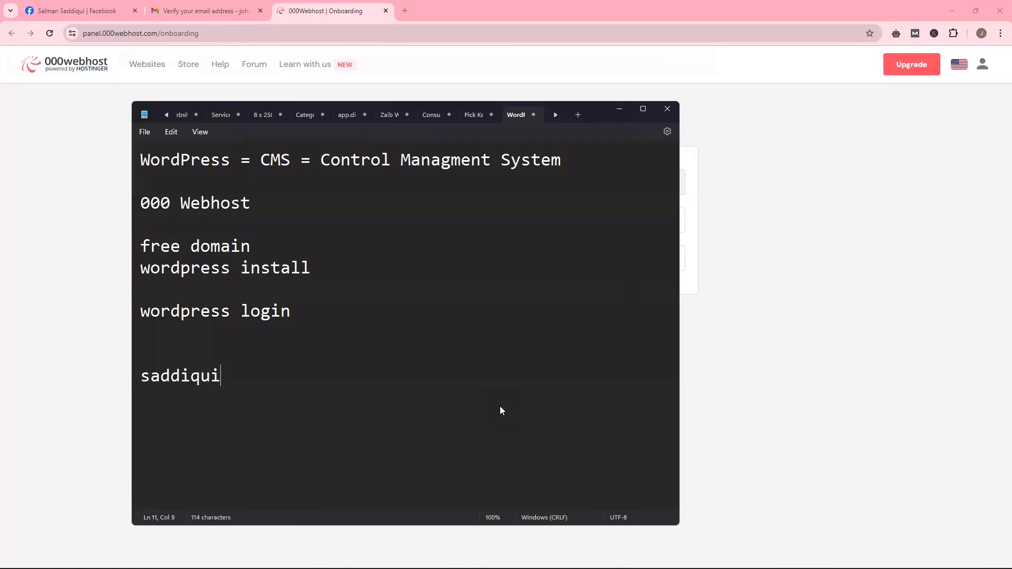
{"action": "type", "text": "."}
Step: Copy the .000webhostapp.com suffix beside the website name field and append it to the site name in the note
{"action": "left_click", "coordinate": [369, 6]}
{"action": "double_click", "coordinate": [614, 183]}
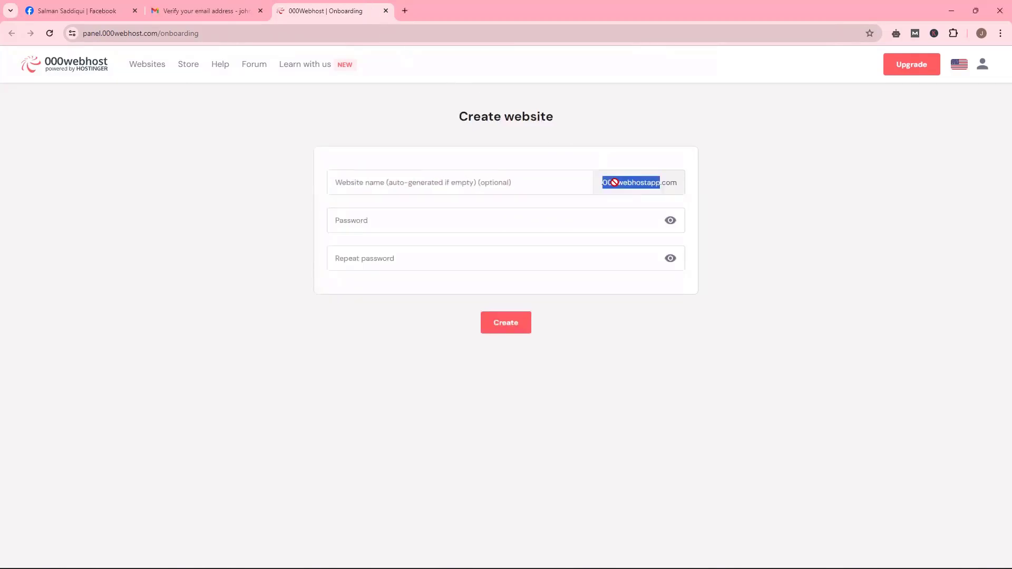
{"action": "left_click_drag", "start_coordinate": [613, 182], "coordinate": [675, 185]}
{"action": "key", "text": "ctrl+c"}
{"action": "key", "text": "alt+Tab"}
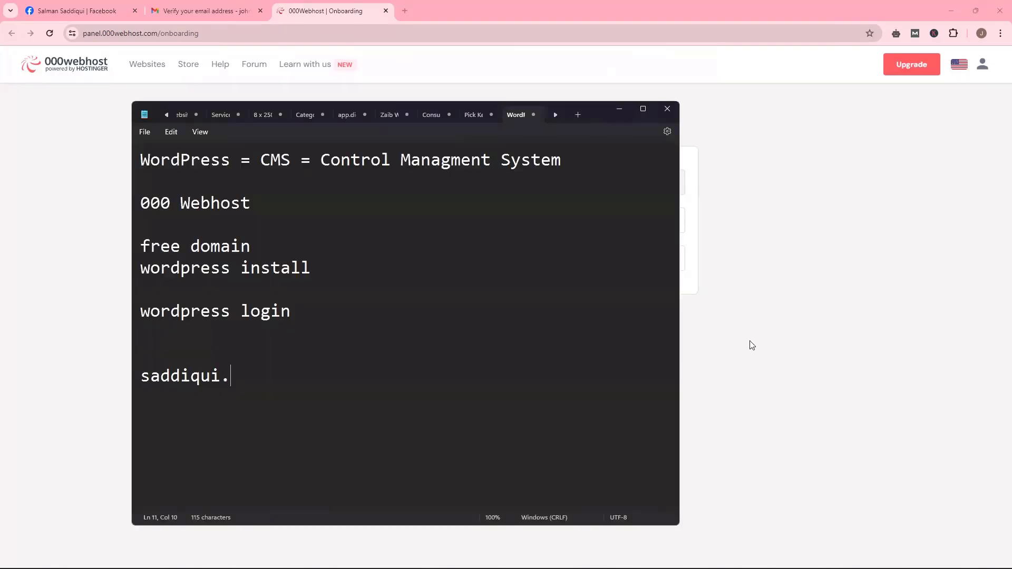
{"action": "key", "text": "ctrl+v"}
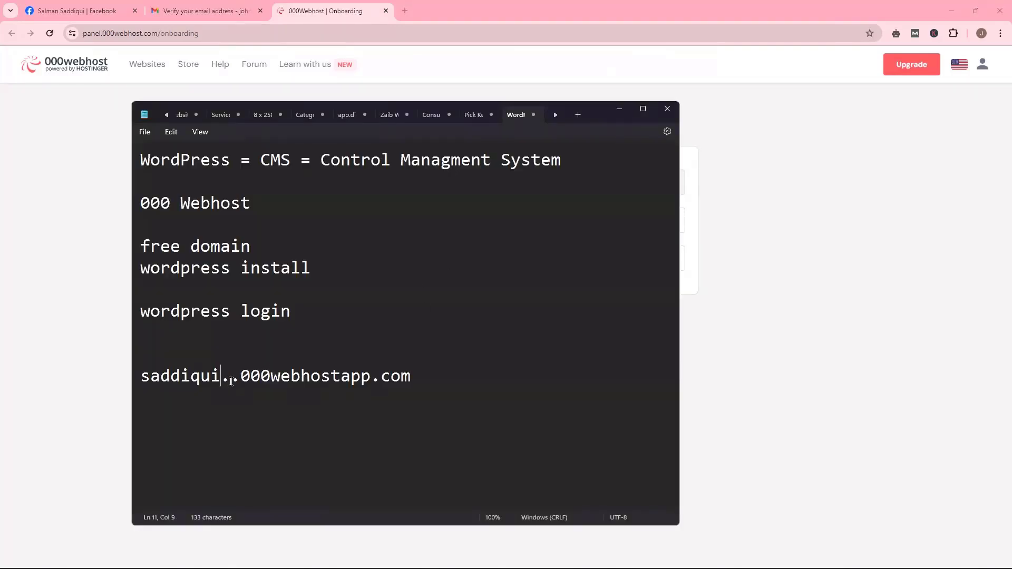
Step: Remove the duplicate dot before 000webhostapp.com in the note's site address and add an empty line below it
{"action": "left_click", "coordinate": [231, 380]}
{"action": "key", "text": "BackSpace"}
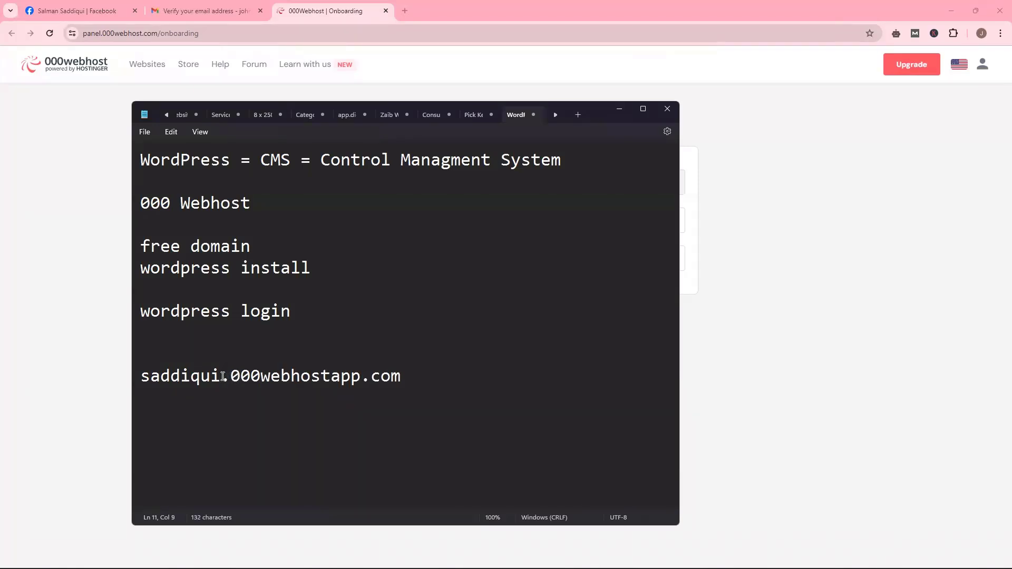
{"action": "left_click_drag", "start_coordinate": [230, 376], "coordinate": [409, 378]}
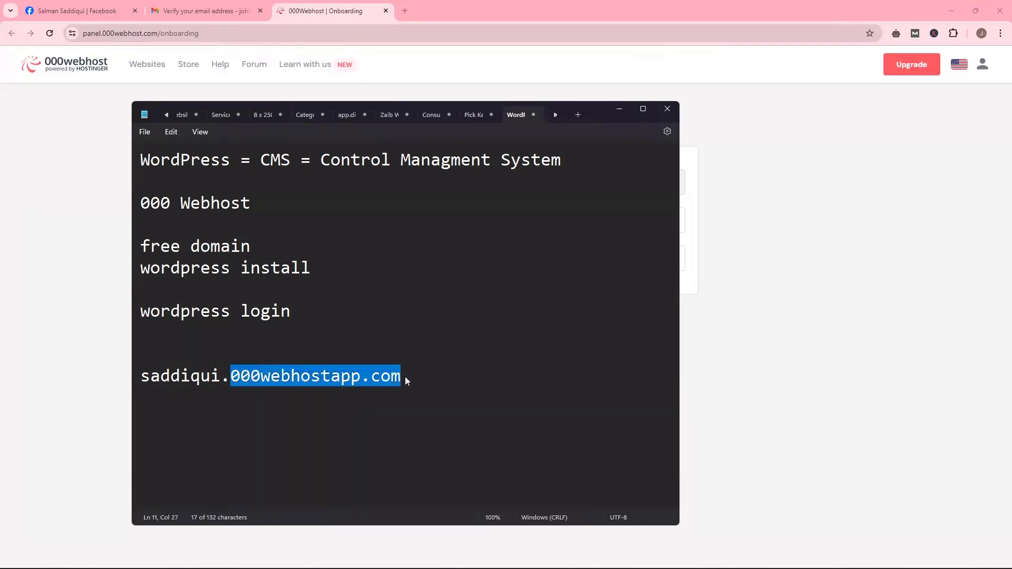
{"action": "left_click", "coordinate": [316, 375]}
{"action": "left_click_drag", "start_coordinate": [229, 377], "coordinate": [140, 376]}
{"action": "left_click", "coordinate": [231, 376]}
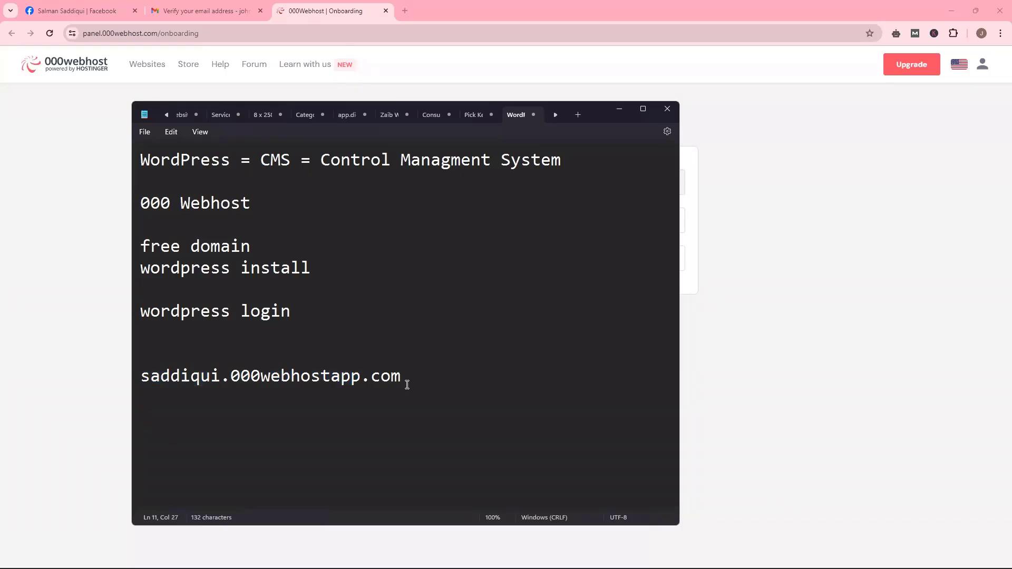
{"action": "key", "text": "Return"}
Step: Return to the Create website form in the browser and enter the page owner's surname as the website name
{"action": "left_click", "coordinate": [345, 7]}
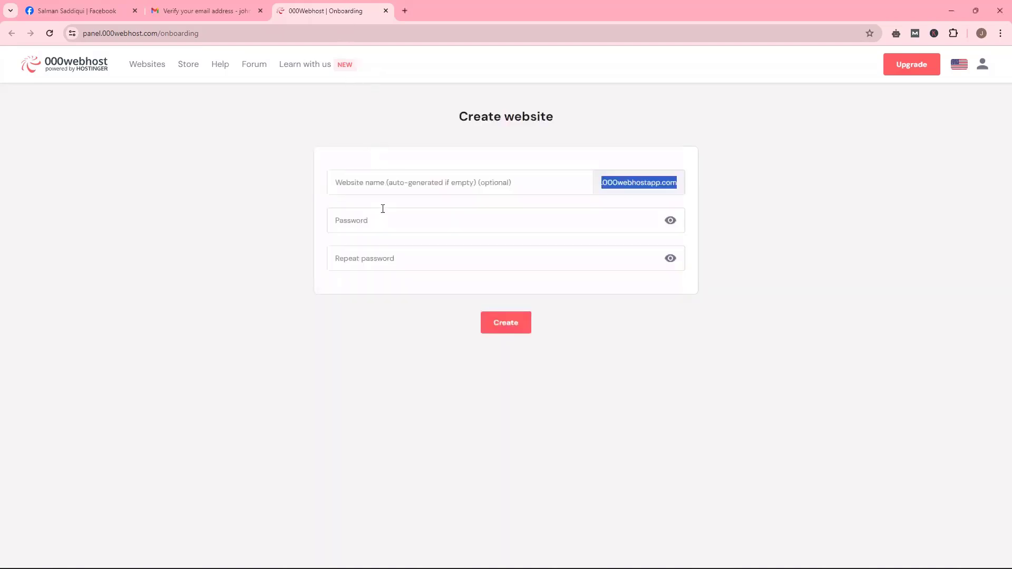
{"action": "left_click", "coordinate": [388, 192]}
{"action": "type", "text": "saddiqui2"}
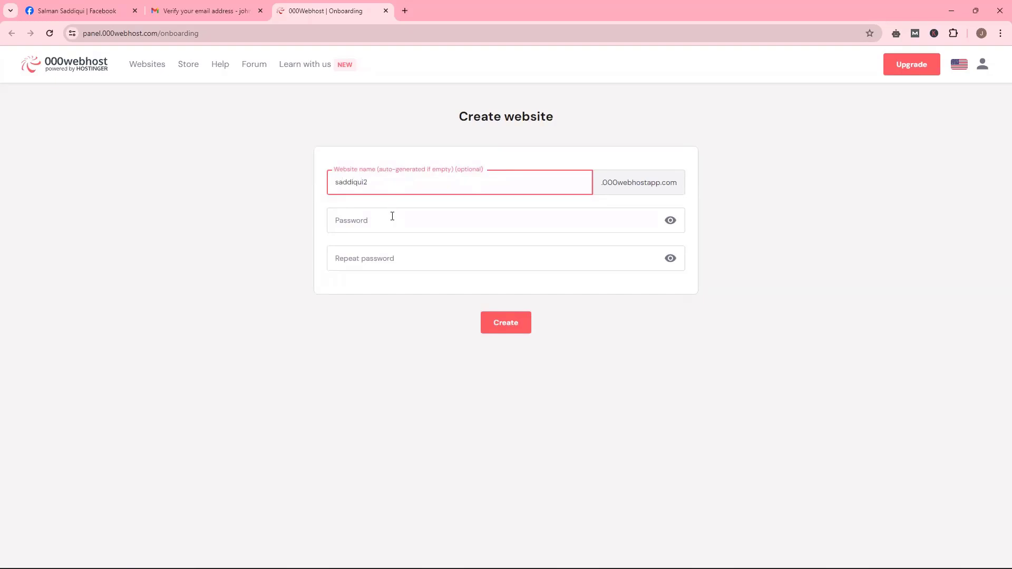
{"action": "left_click", "coordinate": [392, 216]}
{"action": "left_click", "coordinate": [369, 180]}
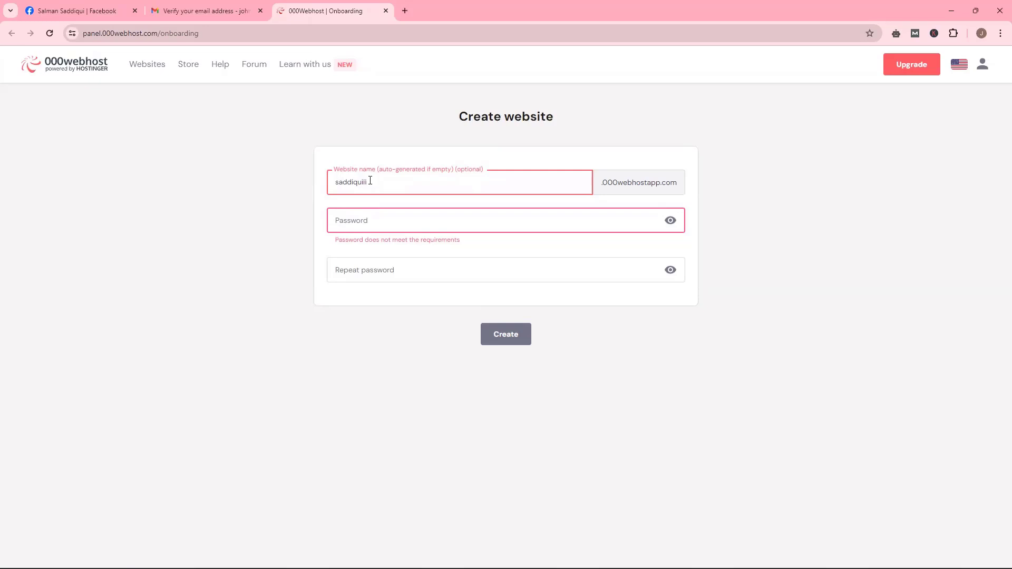
{"action": "left_click", "coordinate": [635, 252]}
{"action": "left_click", "coordinate": [494, 216]}
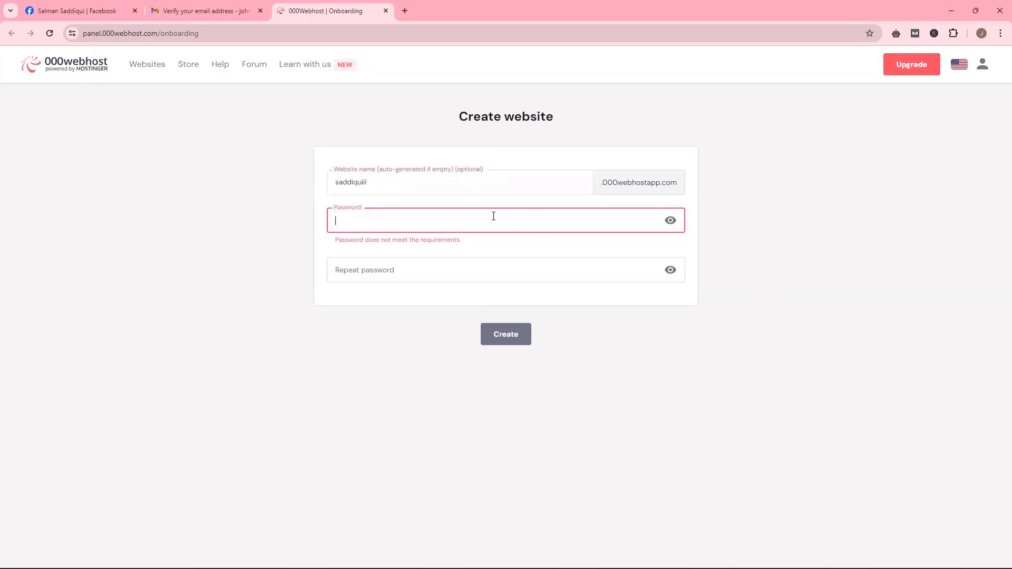
{"action": "left_click", "coordinate": [486, 182]}
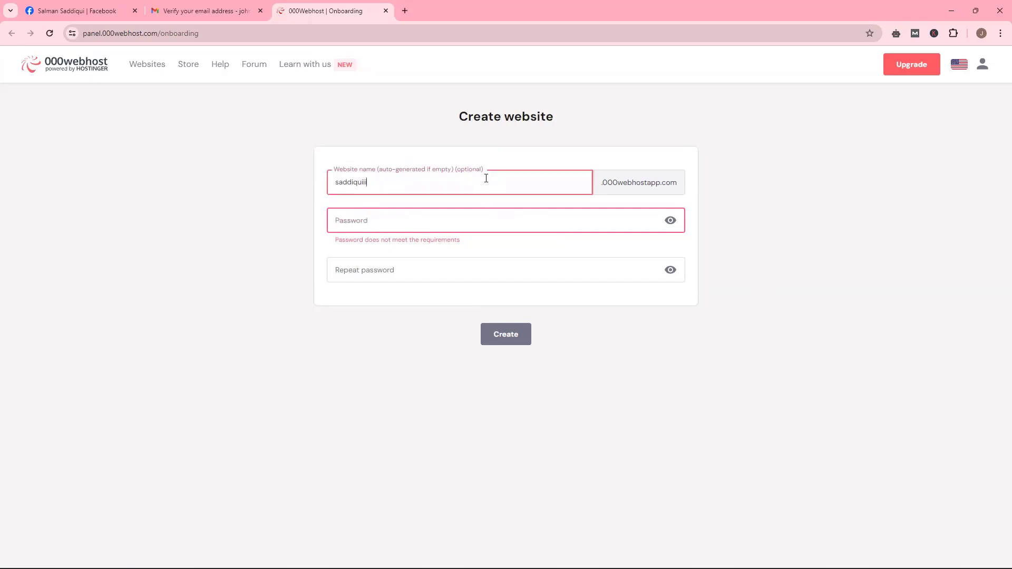
Step: Enter a password for the website and check it against the listed password requirements
{"action": "left_click", "coordinate": [467, 224]}
{"action": "type", "text": "S"}
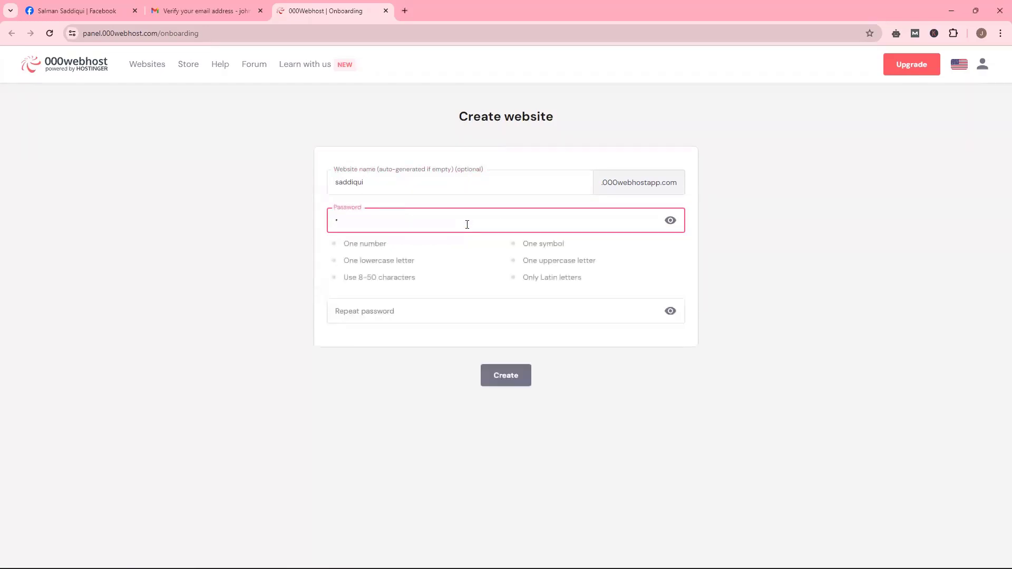
{"action": "type", "text": "••••••••••"}
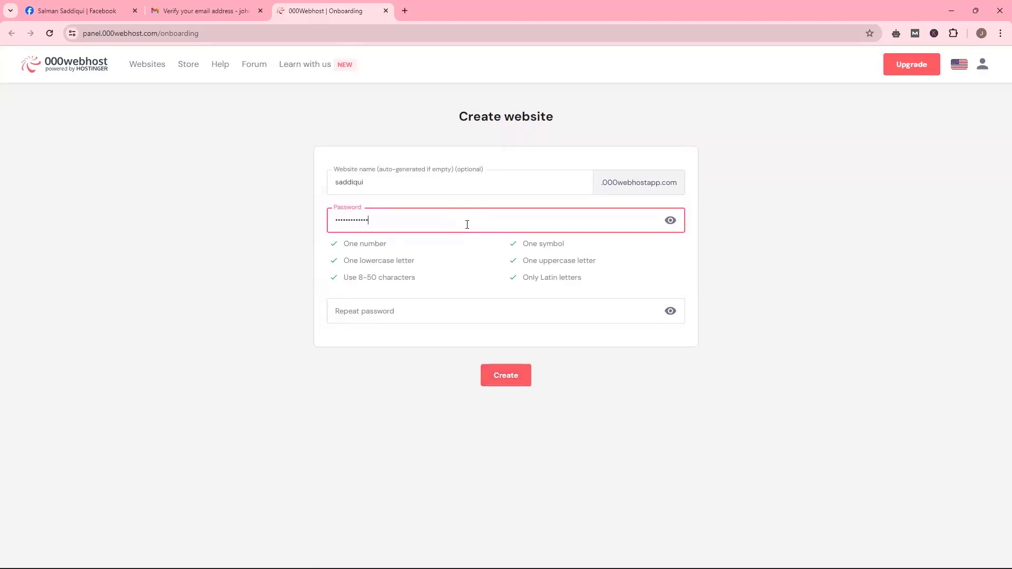
{"action": "left_click_drag", "start_coordinate": [341, 243], "coordinate": [416, 266]}
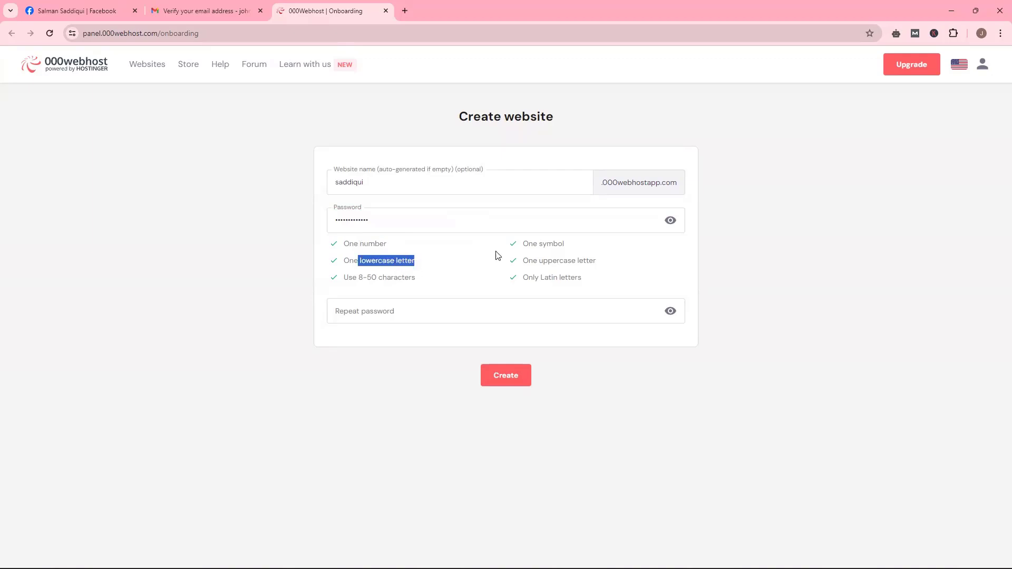
{"action": "left_click_drag", "start_coordinate": [531, 243], "coordinate": [563, 281]}
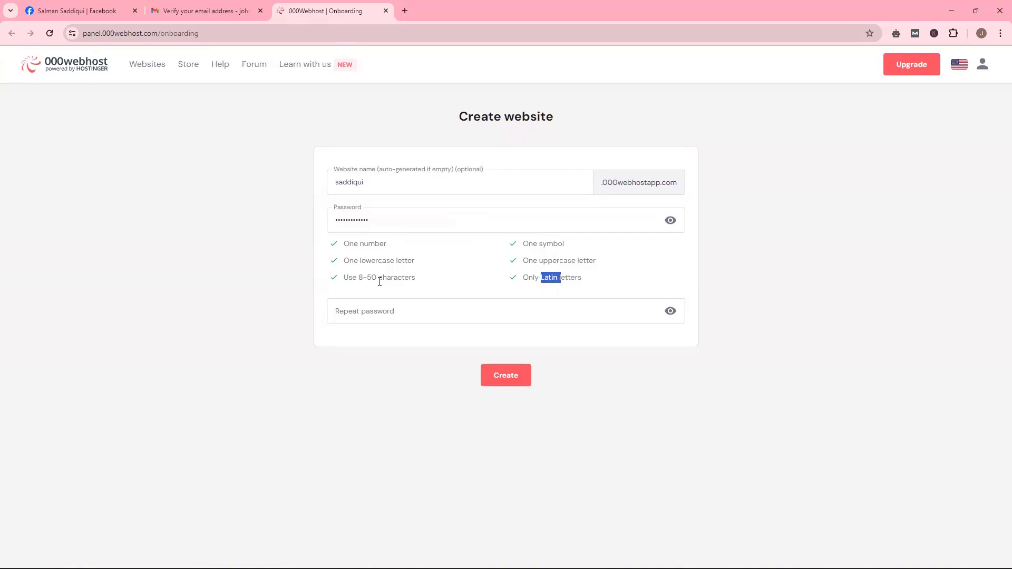
{"action": "left_click_drag", "start_coordinate": [378, 278], "coordinate": [355, 278]}
{"action": "left_click", "coordinate": [399, 219]}
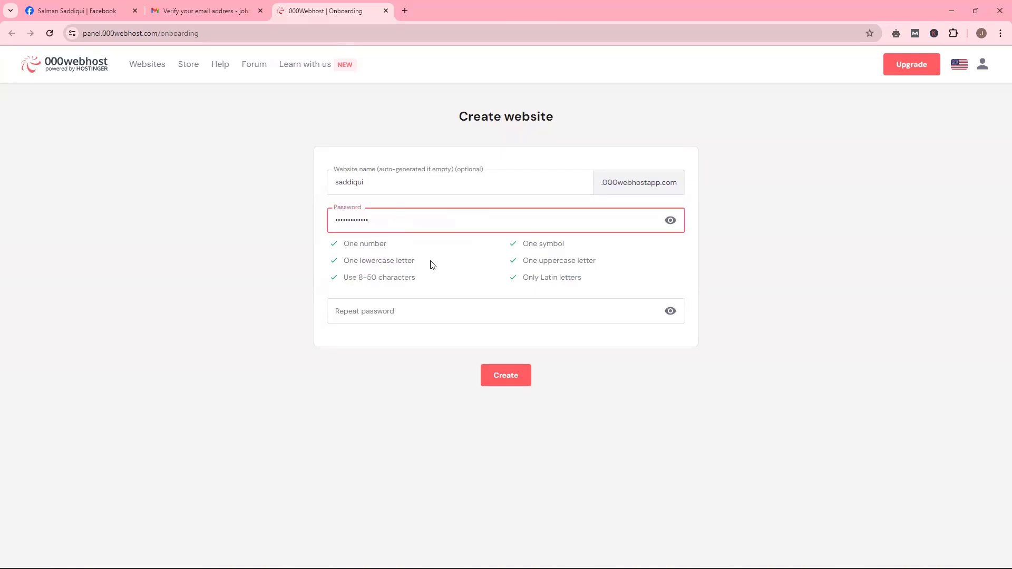
Step: Repeat the website password and submit the Create website form
{"action": "left_click", "coordinate": [436, 309]}
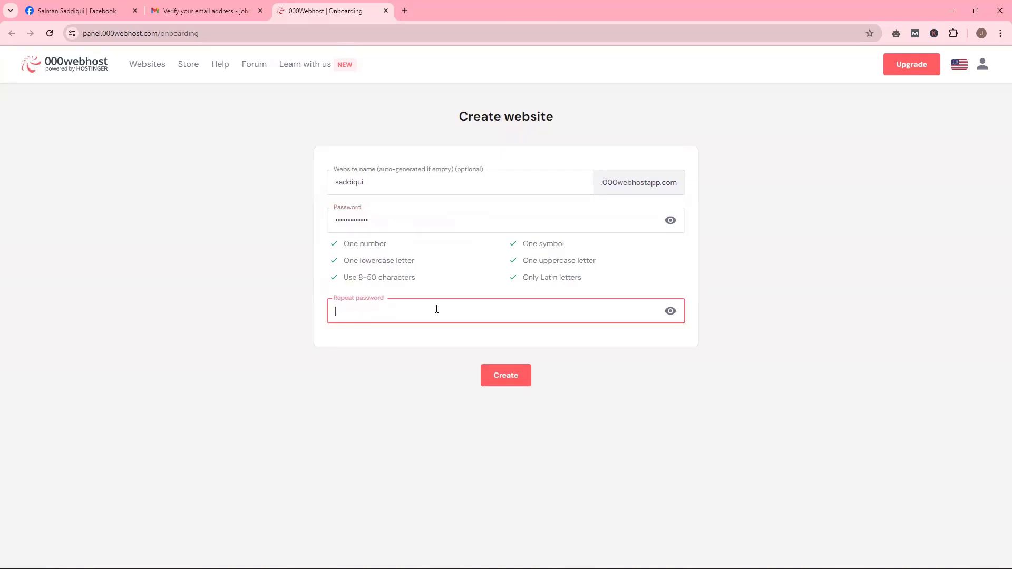
{"action": "type", "text": "••"}
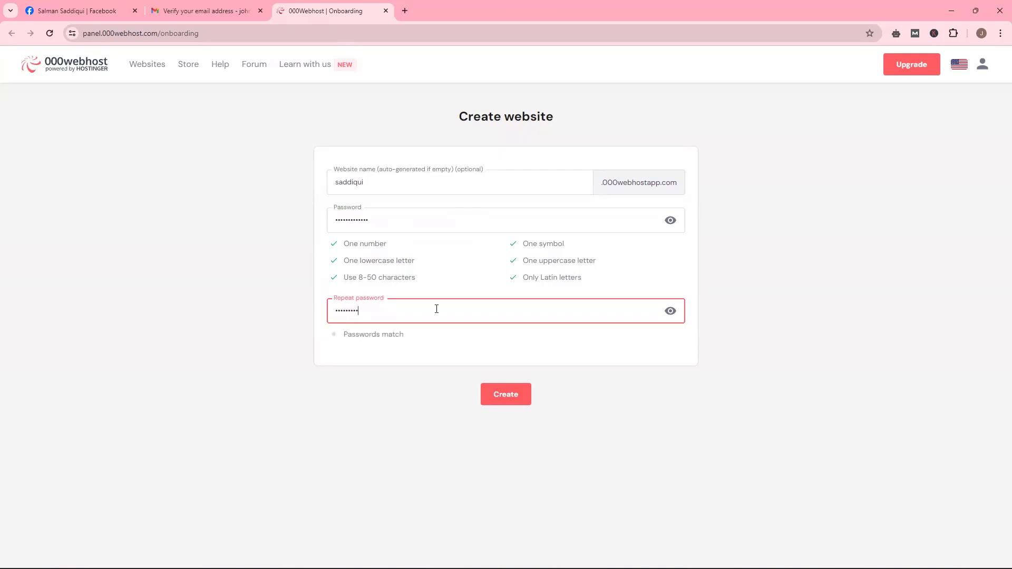
{"action": "type", "text": "•••"}
{"action": "key", "text": "Return"}
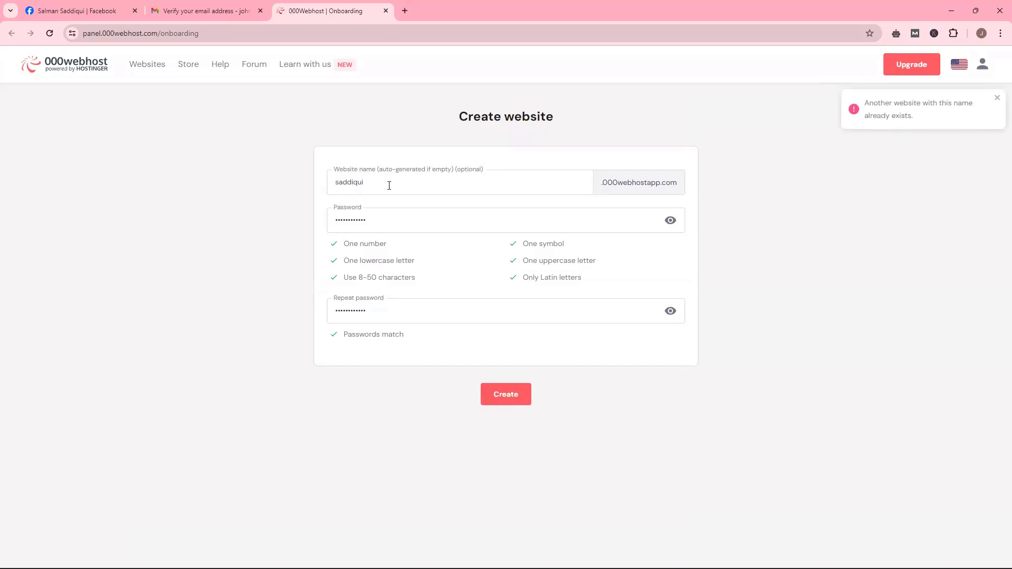
Step: Extend the website name with "ii" and create the website
{"action": "left_click", "coordinate": [425, 189]}
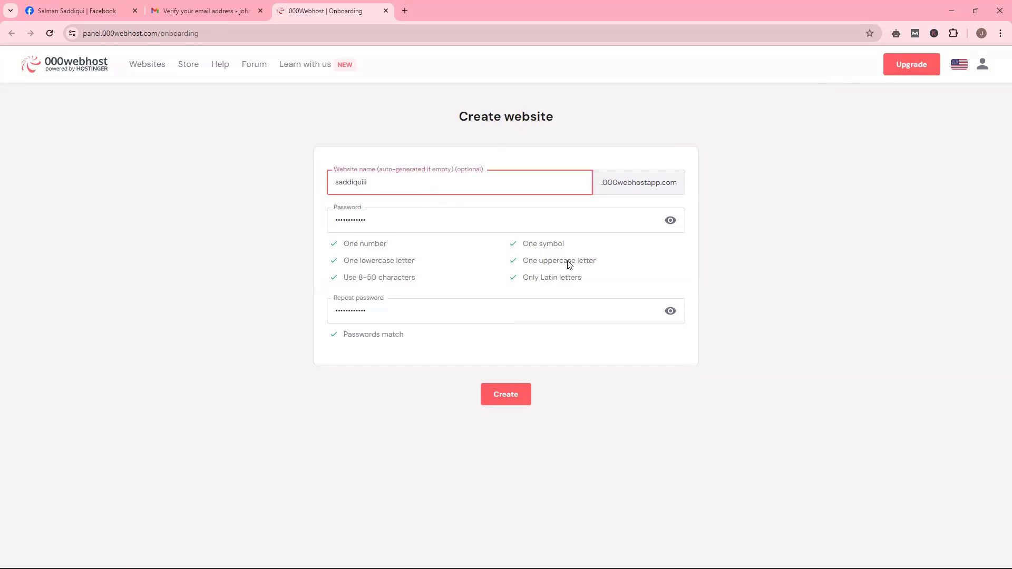
{"action": "left_click", "coordinate": [508, 396]}
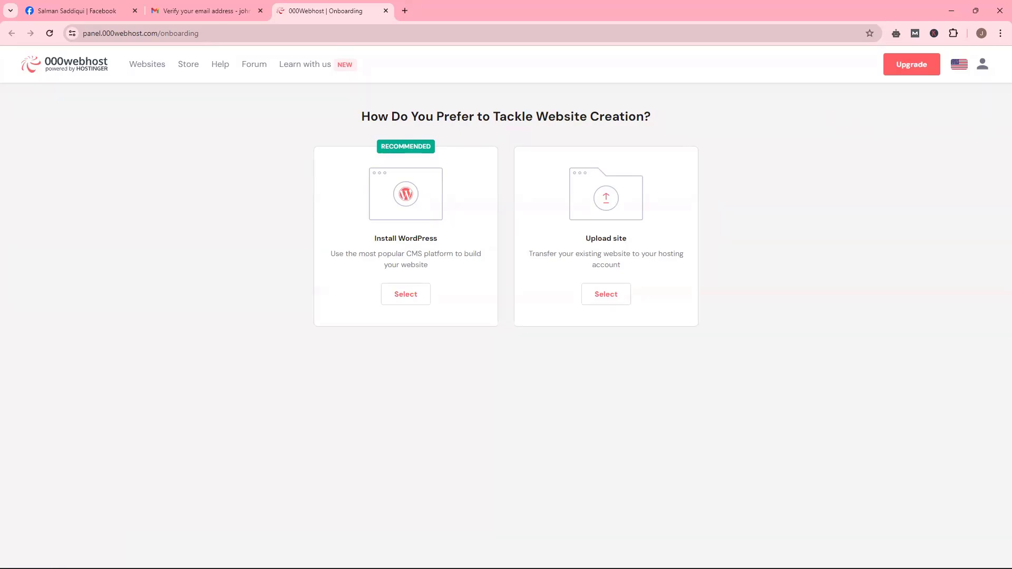
Step: Review the free domain and wordpress install lines in the Notepad note and return to the browser
{"action": "key", "text": "alt+Tab"}
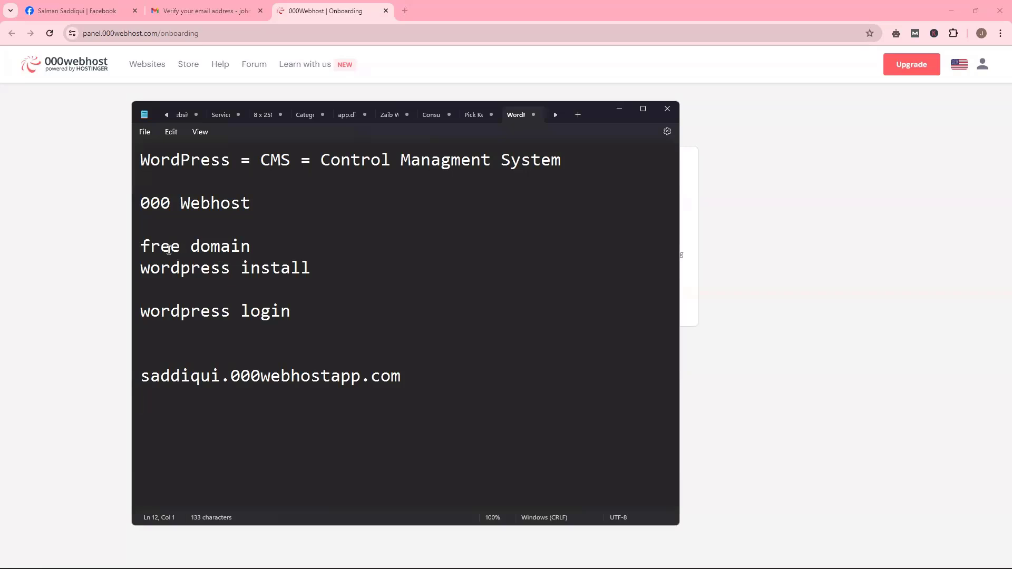
{"action": "left_click_drag", "start_coordinate": [141, 246], "coordinate": [276, 248]}
{"action": "left_click", "coordinate": [262, 270]}
{"action": "left_click", "coordinate": [312, 7]}
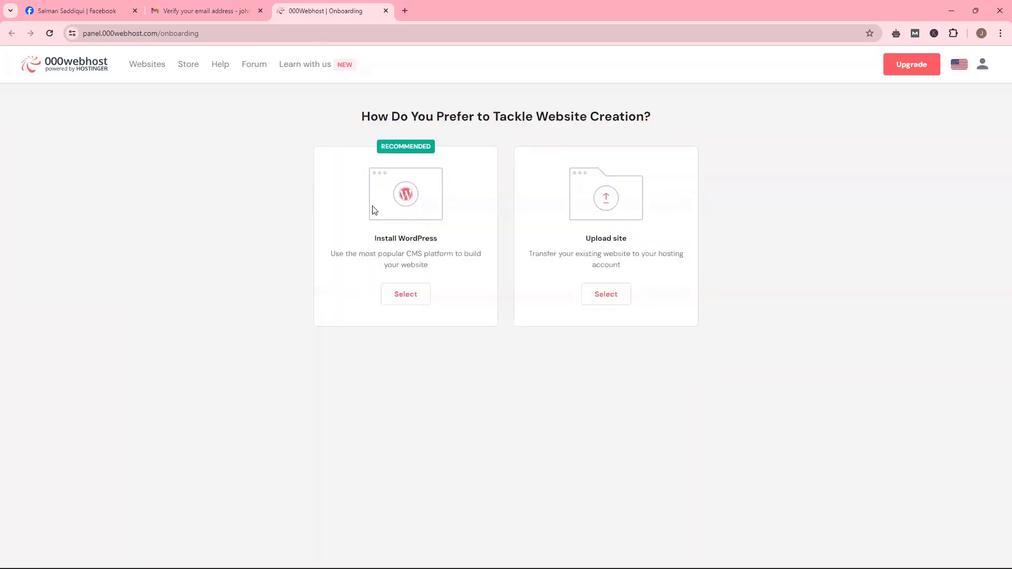
Step: Choose to install WordPress, fill in the administrator e-mail and password, and continue with the installation
{"action": "left_click", "coordinate": [406, 299]}
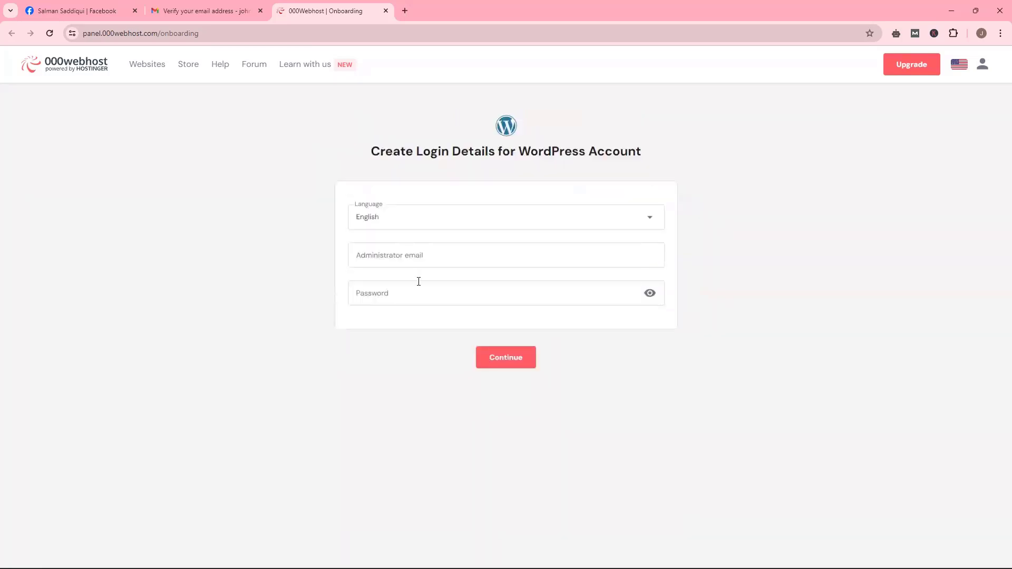
{"action": "left_click", "coordinate": [458, 258]}
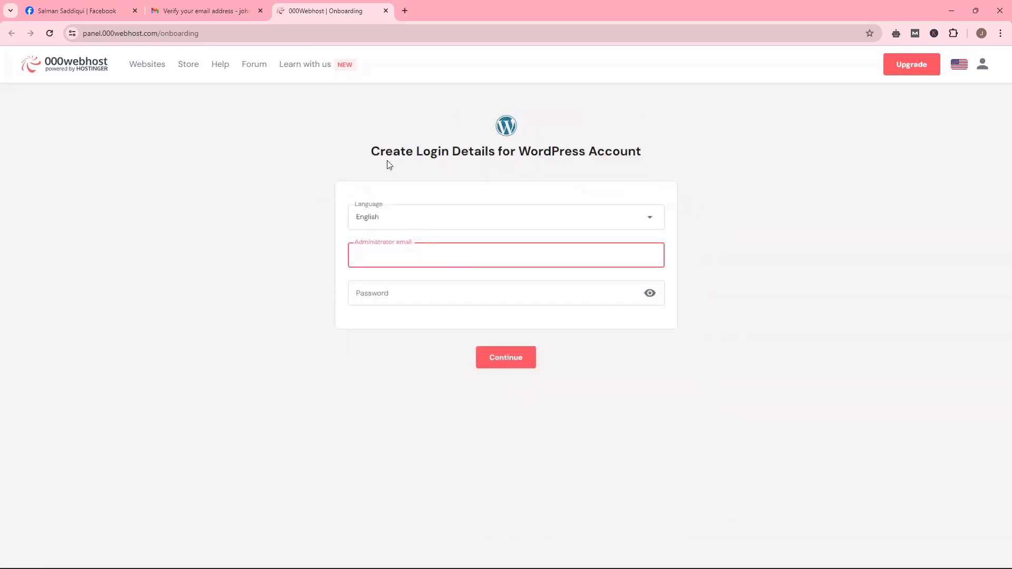
{"action": "key", "text": "ctrl+v"}
{"action": "left_click", "coordinate": [418, 293]}
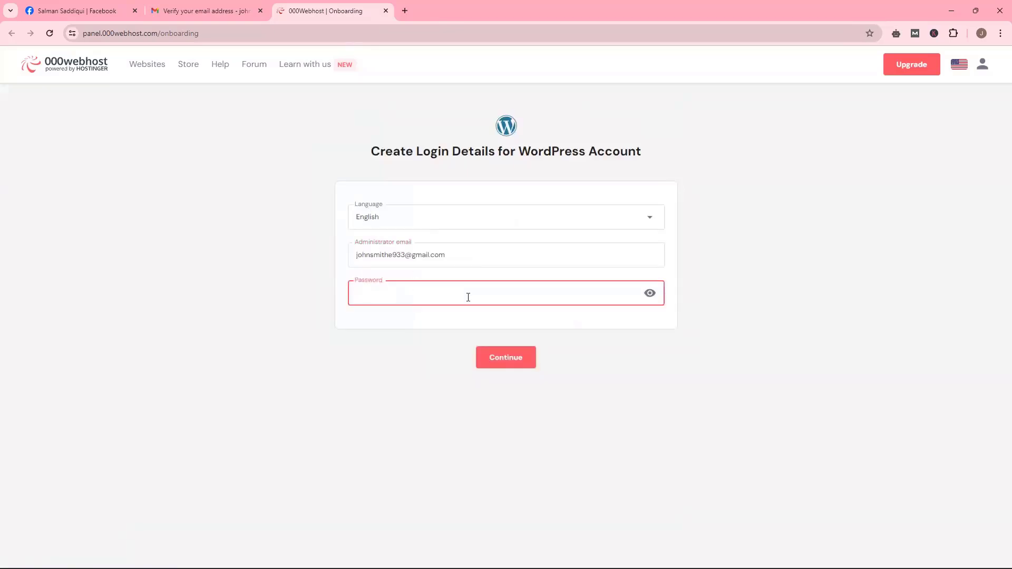
{"action": "key", "text": "ctrl+v"}
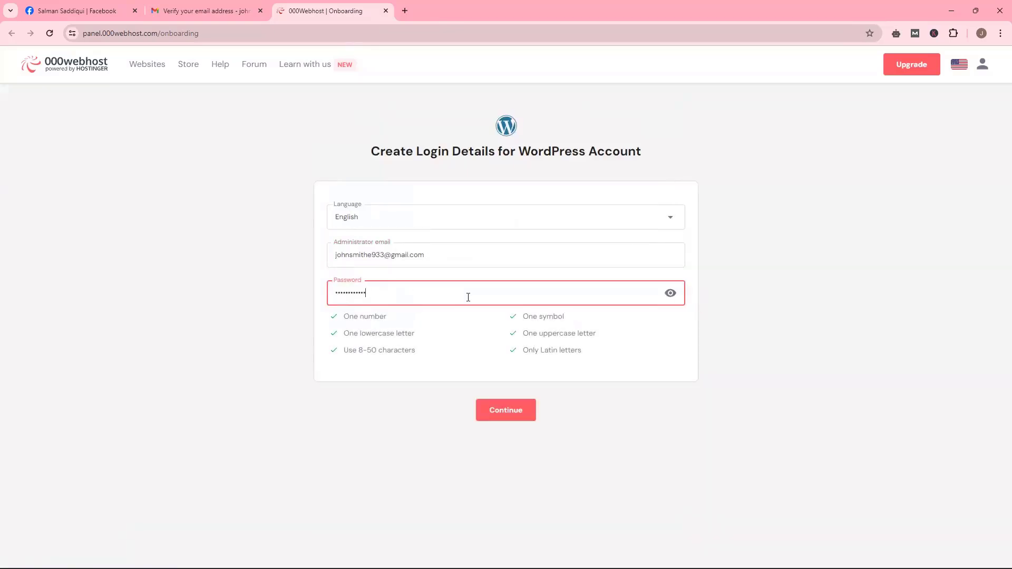
{"action": "left_click", "coordinate": [738, 345]}
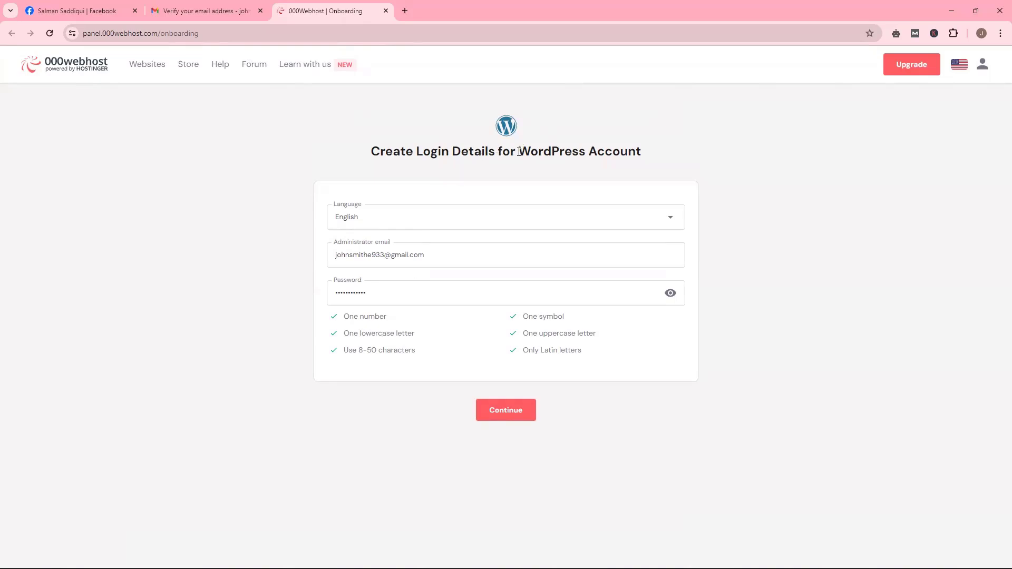
{"action": "left_click_drag", "start_coordinate": [520, 152], "coordinate": [644, 154]}
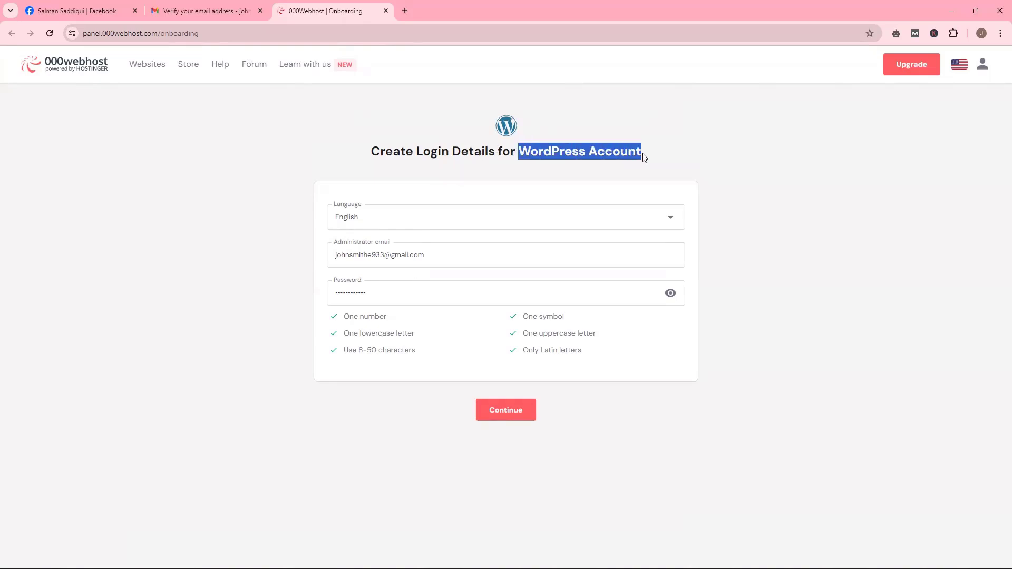
{"action": "left_click", "coordinate": [505, 410]}
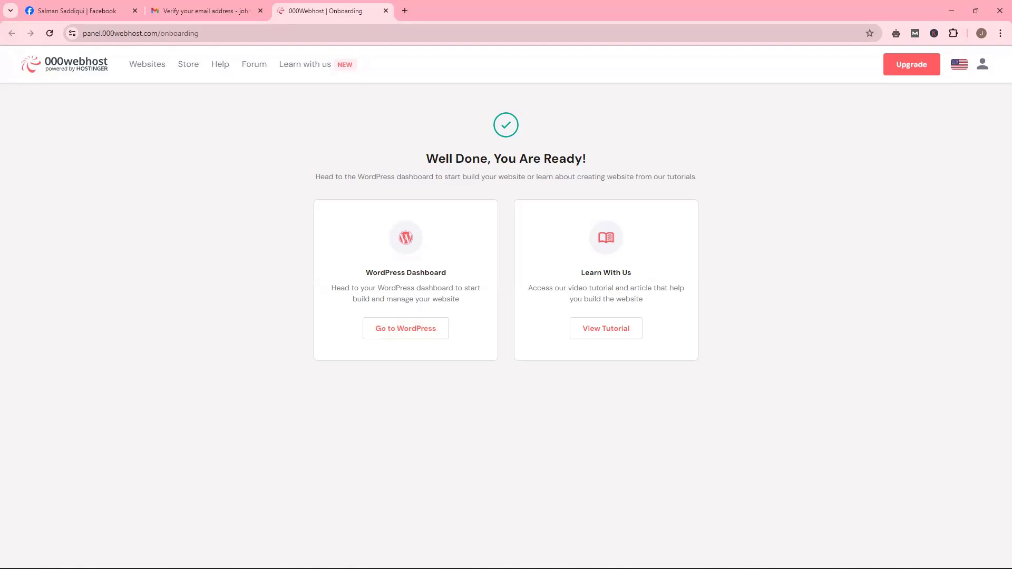
Step: In the Notepad note, extend the site name with "ii", append /wp-admin to the address, and select the whole line
{"action": "key", "text": "alt+Tab"}
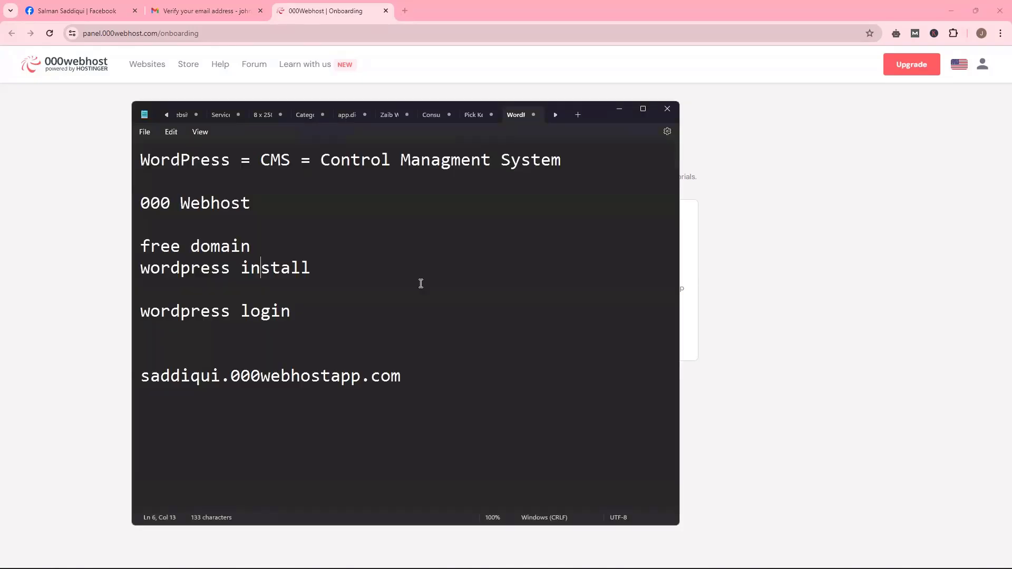
{"action": "left_click", "coordinate": [219, 378]}
{"action": "type", "text": "ii"}
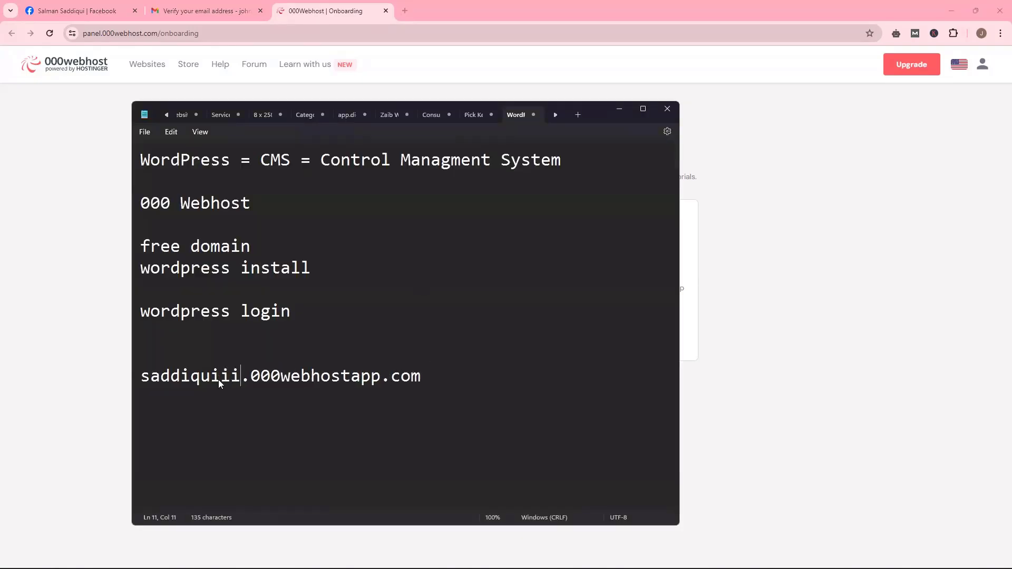
{"action": "left_click", "coordinate": [445, 368]}
{"action": "type", "text": "/wp-admin"}
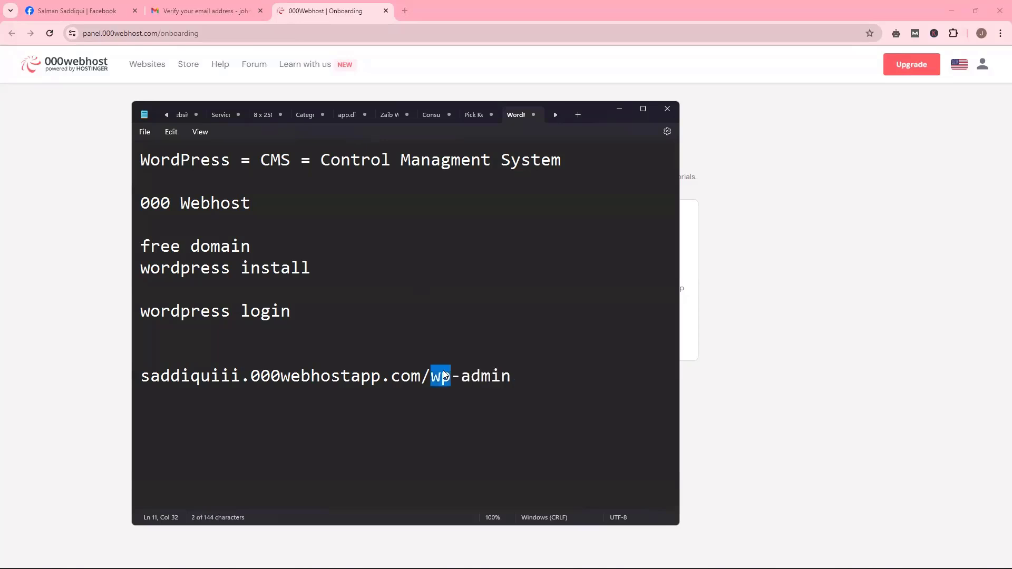
{"action": "triple_click", "coordinate": [444, 372]}
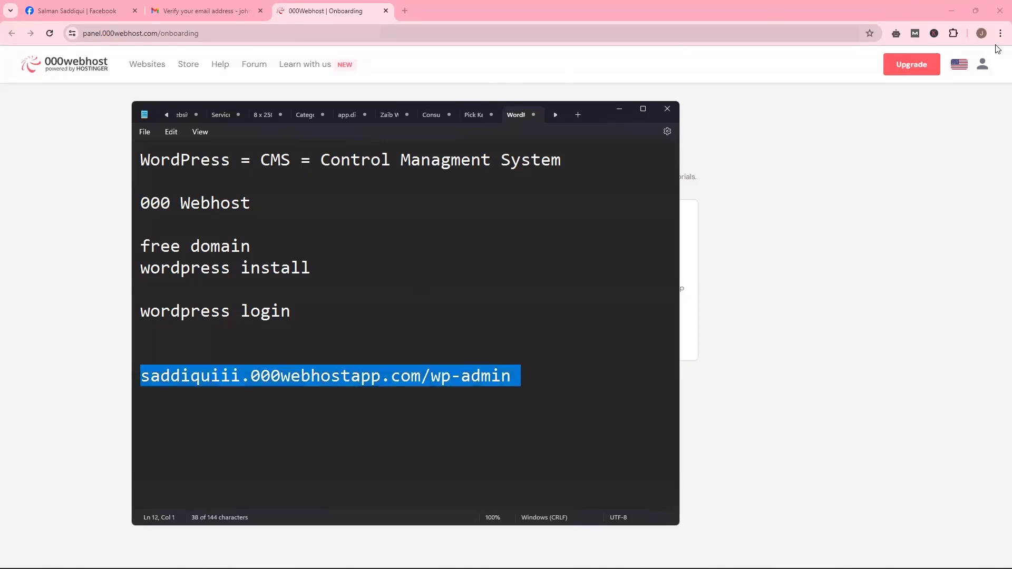
Step: Go to the new site's WordPress overview in the browser and expand the Website Settings options
{"action": "left_click", "coordinate": [980, 34]}
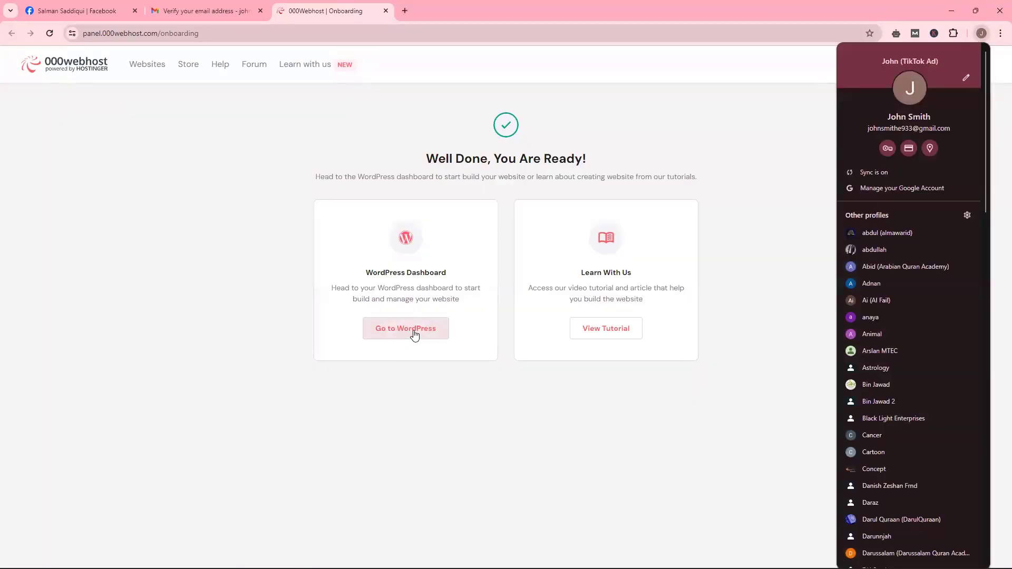
{"action": "left_click", "coordinate": [418, 332]}
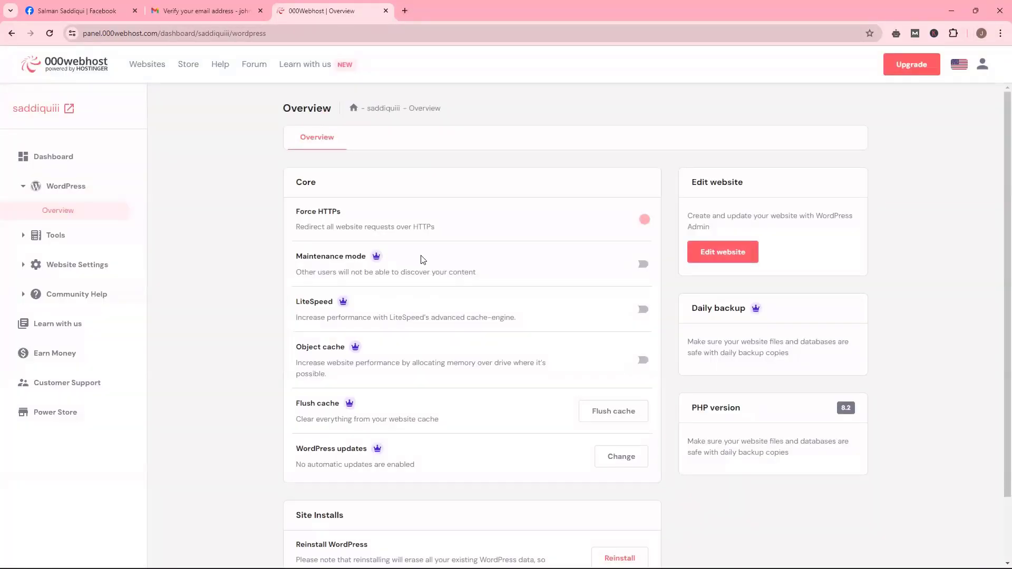
{"action": "left_click", "coordinate": [71, 264]}
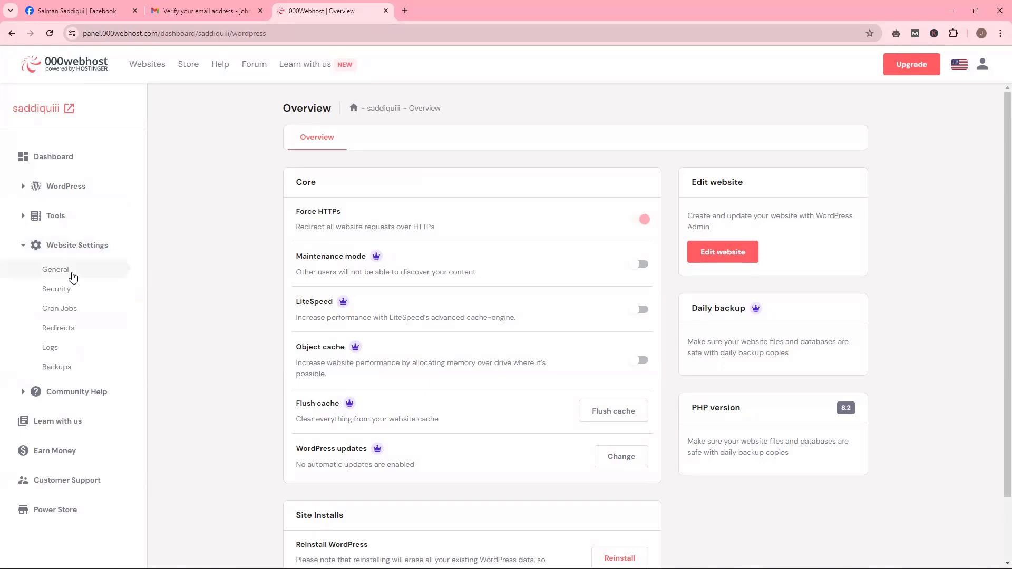
Step: Copy the site's wp-admin address from the Notepad note and open it in a new browser tab
{"action": "left_click", "coordinate": [316, 34]}
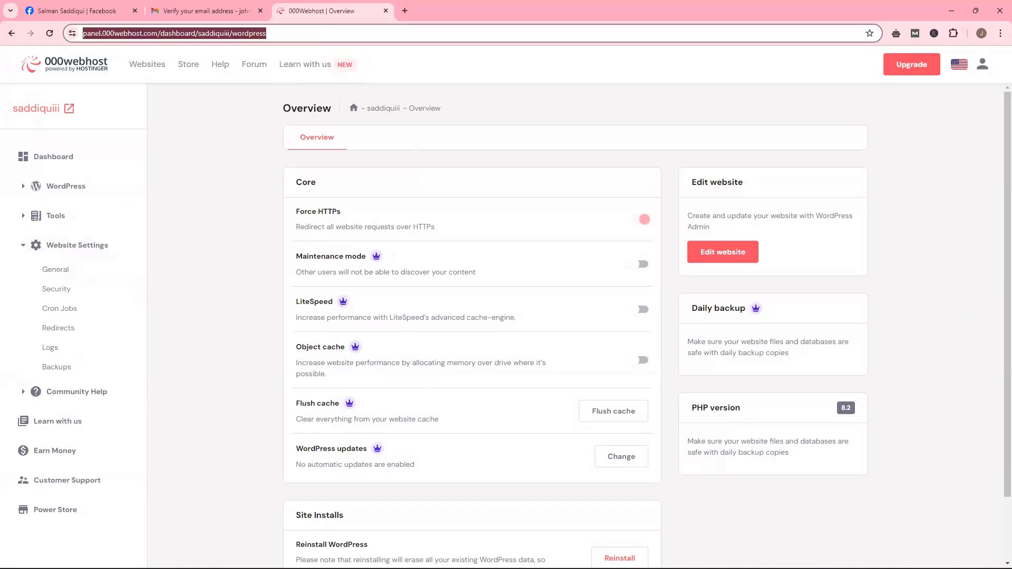
{"action": "key", "text": "alt+Tab"}
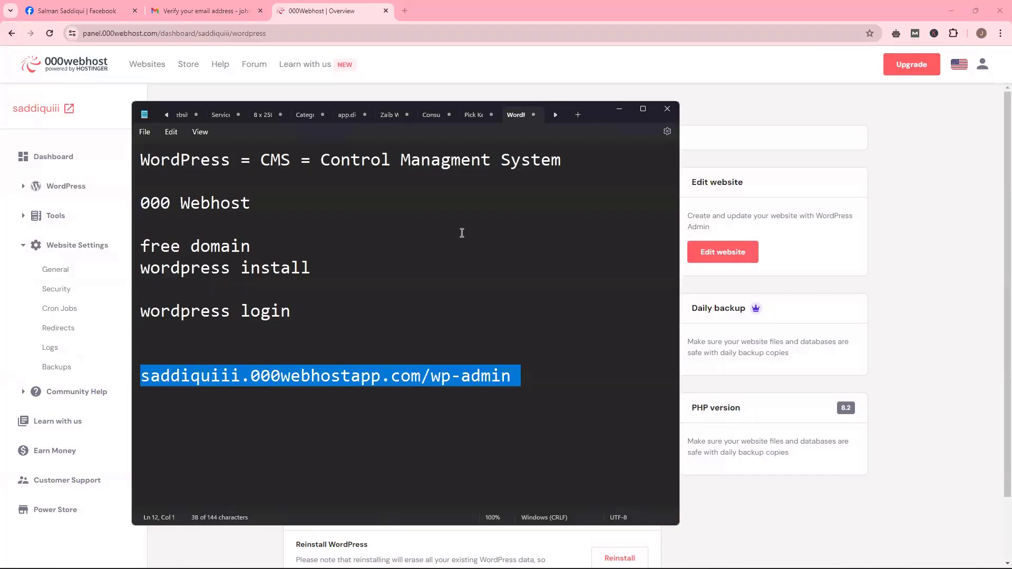
{"action": "right_click", "coordinate": [372, 383]}
{"action": "left_click", "coordinate": [429, 218]}
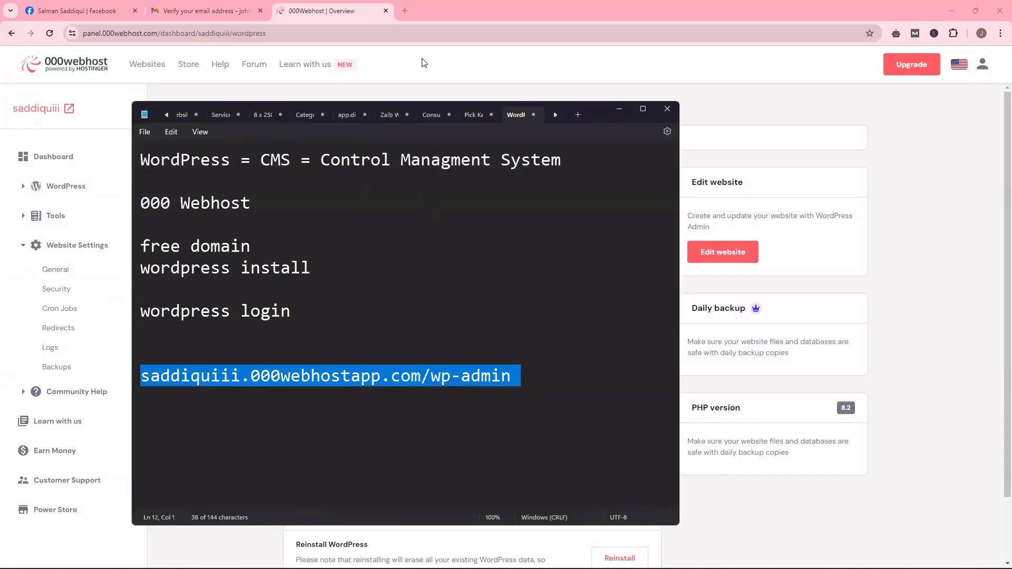
{"action": "left_click", "coordinate": [405, 11]}
{"action": "key", "text": "ctrl+v"}
{"action": "key", "text": "Return"}
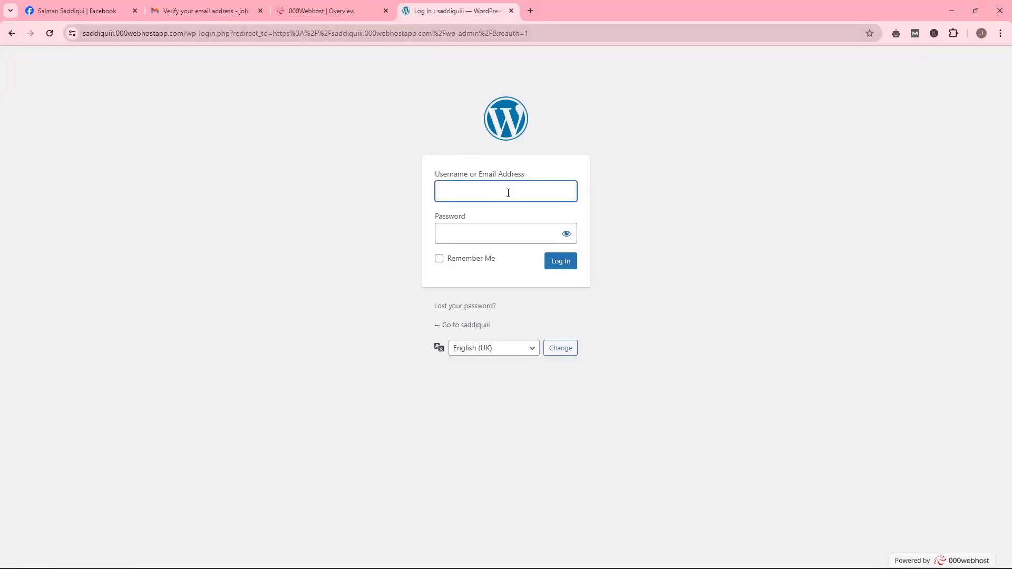
Step: Copy the account's e-mail address from Gmail and paste it as the username on the WordPress login page
{"action": "left_click", "coordinate": [207, 11]}
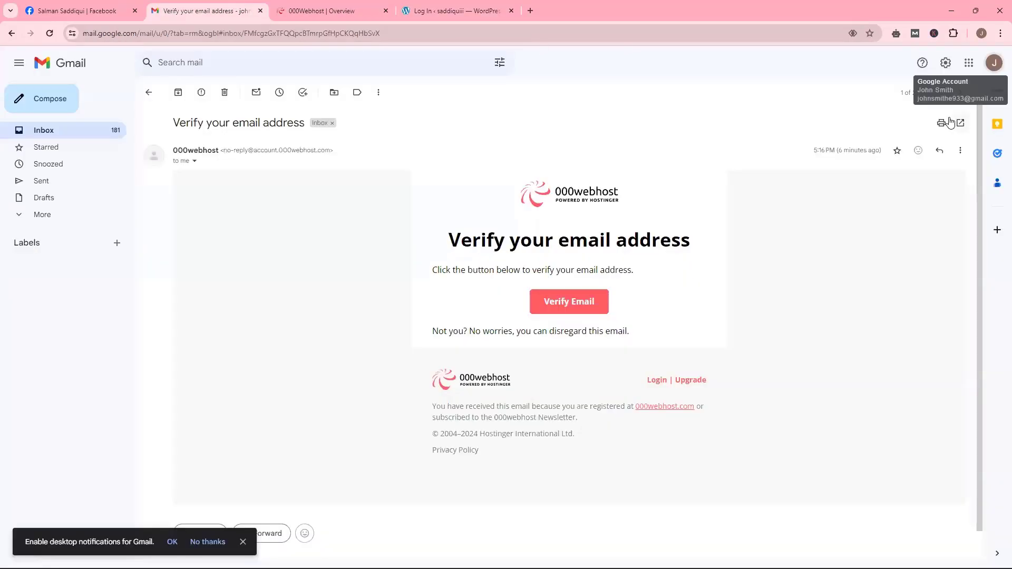
{"action": "left_click", "coordinate": [993, 63]}
{"action": "right_click", "coordinate": [909, 94]}
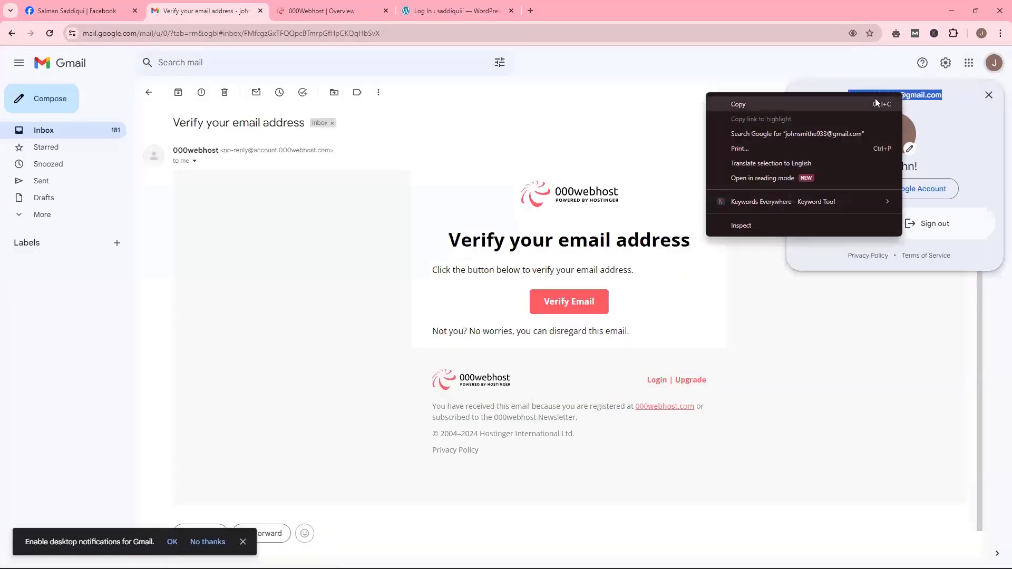
{"action": "left_click", "coordinate": [732, 100]}
{"action": "left_click", "coordinate": [457, 4]}
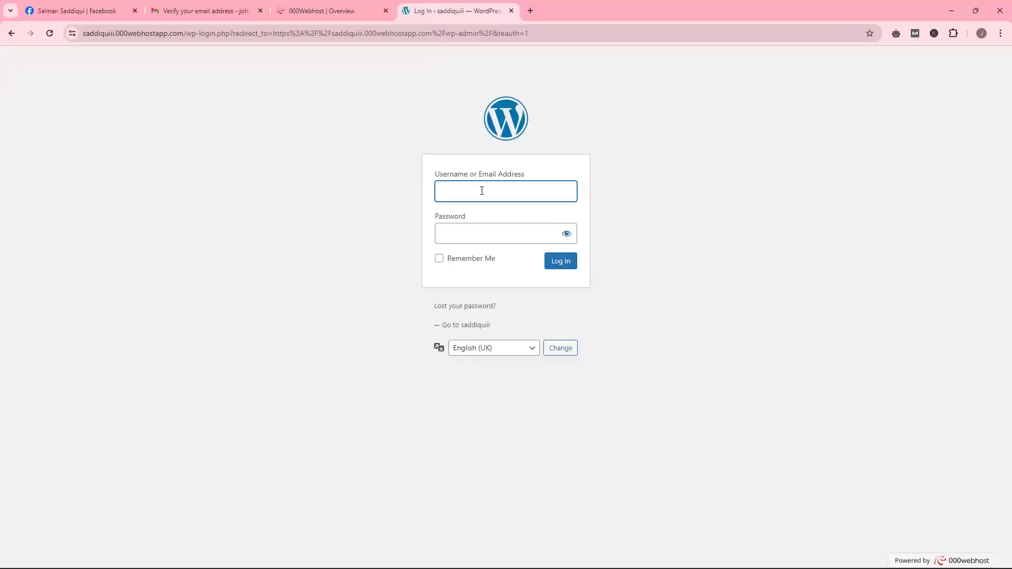
{"action": "key", "text": "ctrl+v"}
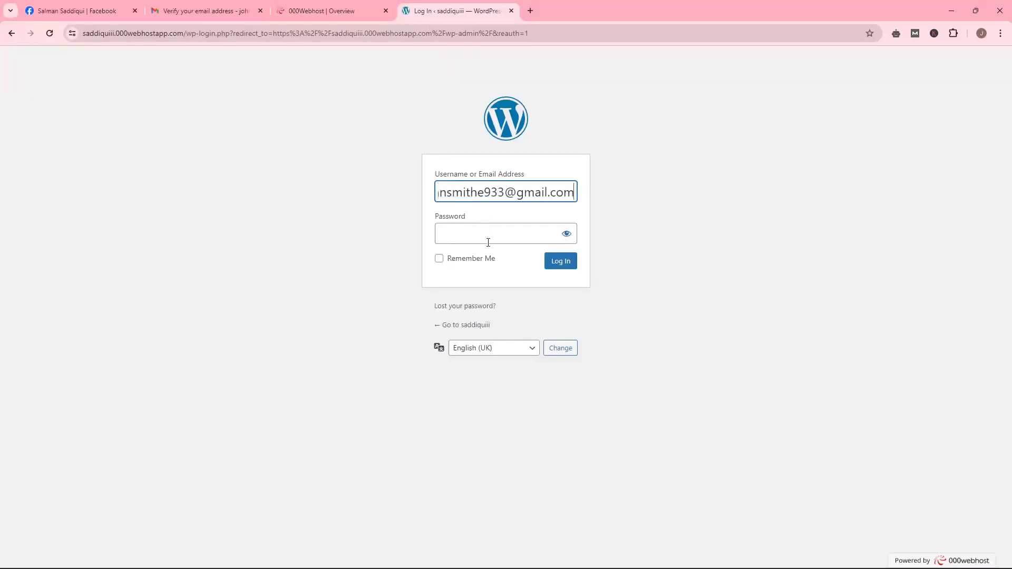
Step: Enter the WordPress account password, log in, and save the login in the browser's password manager
{"action": "left_click", "coordinate": [487, 243]}
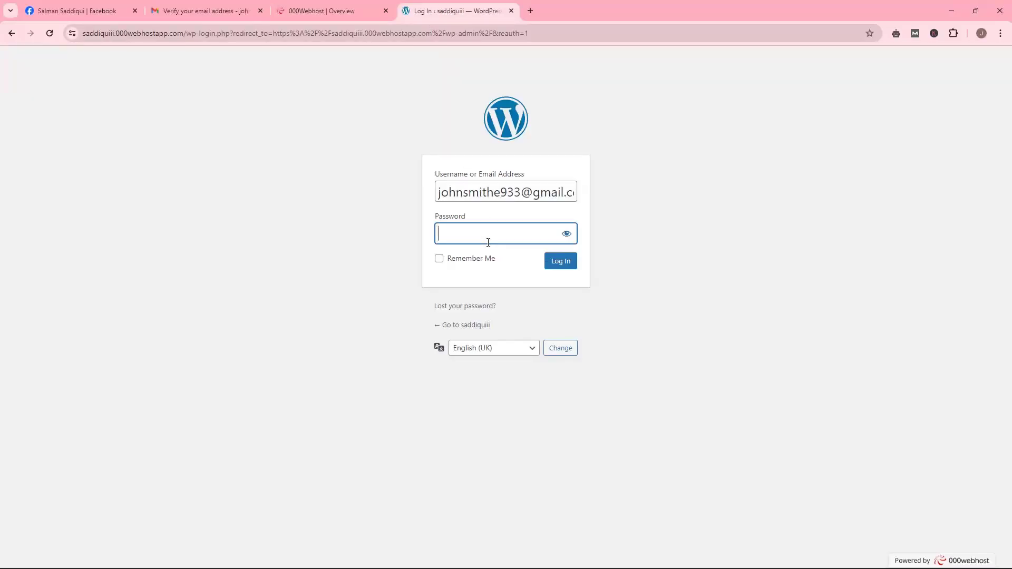
{"action": "type", "text": "a•"}
{"action": "type", "text": "••••••••••"}
{"action": "left_click", "coordinate": [488, 262]}
{"action": "left_click", "coordinate": [571, 266]}
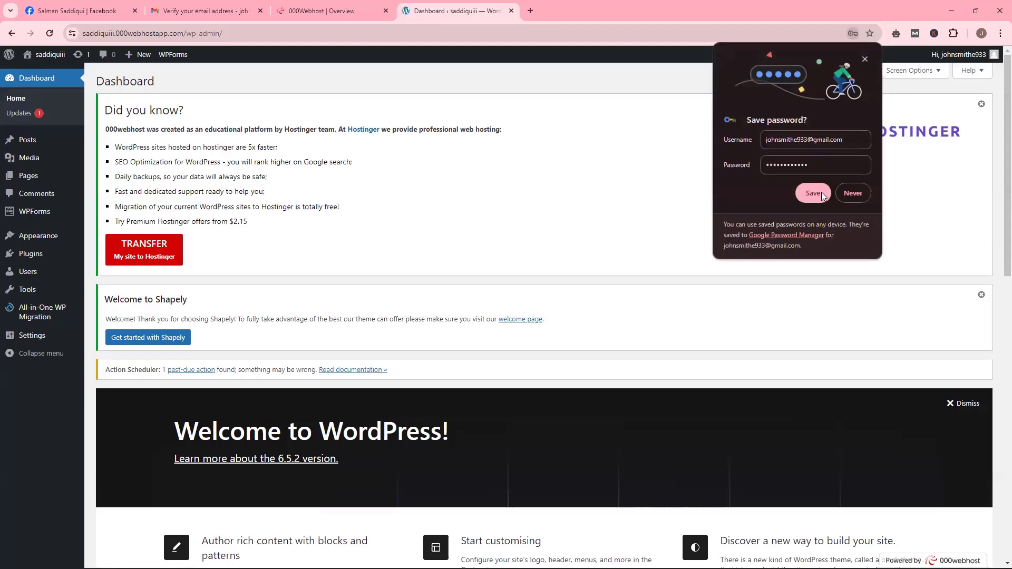
{"action": "left_click", "coordinate": [820, 193]}
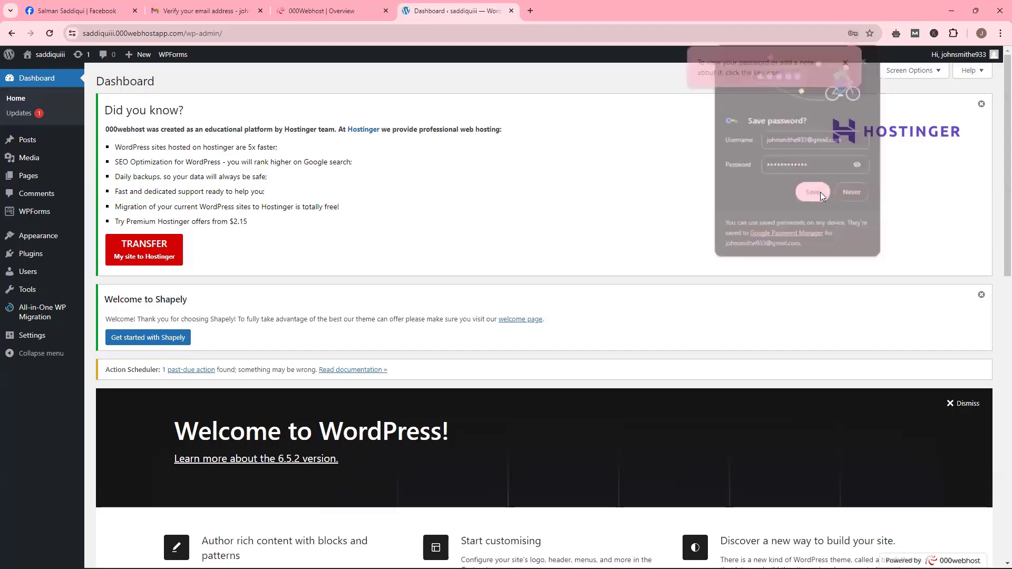
{"action": "left_click", "coordinate": [847, 63]}
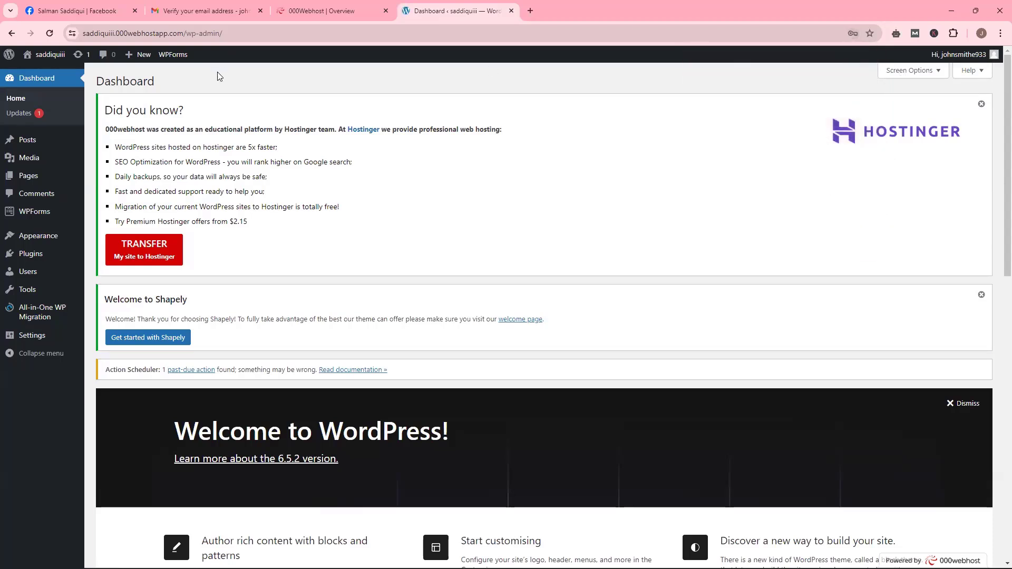
Step: Open the live site from the WordPress dashboard in a new tab and look through its home page
{"action": "mouse_move", "coordinate": [47, 59]}
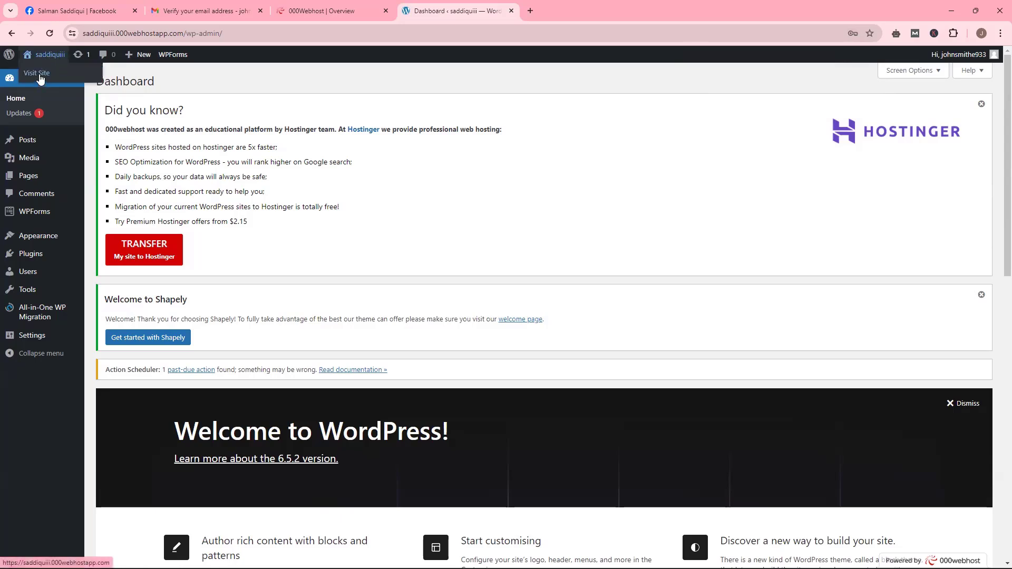
{"action": "middle_click", "coordinate": [40, 77]}
{"action": "left_click", "coordinate": [584, 7]}
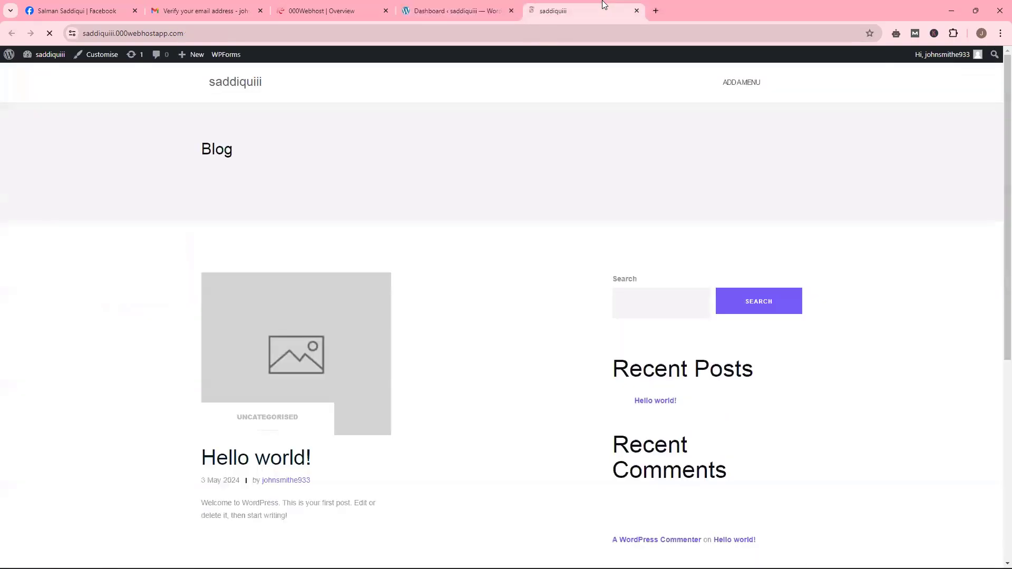
{"action": "scroll", "coordinate": [266, 244], "scroll_direction": "down", "scroll_amount": 6}
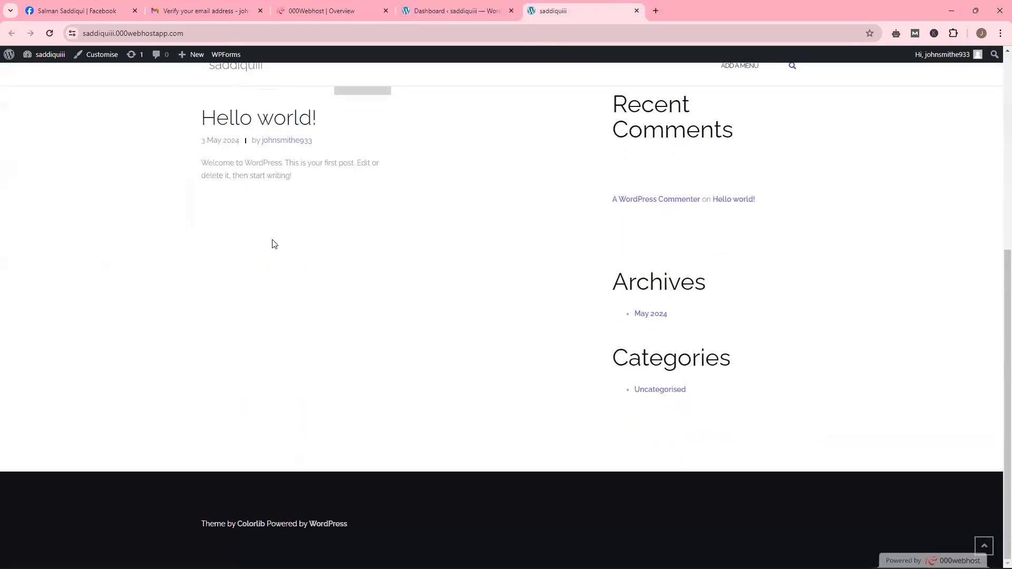
{"action": "scroll", "coordinate": [270, 242], "scroll_direction": "up", "scroll_amount": 6}
{"action": "scroll", "coordinate": [274, 241], "scroll_direction": "down", "scroll_amount": 5}
{"action": "scroll", "coordinate": [274, 241], "scroll_direction": "up", "scroll_amount": 5}
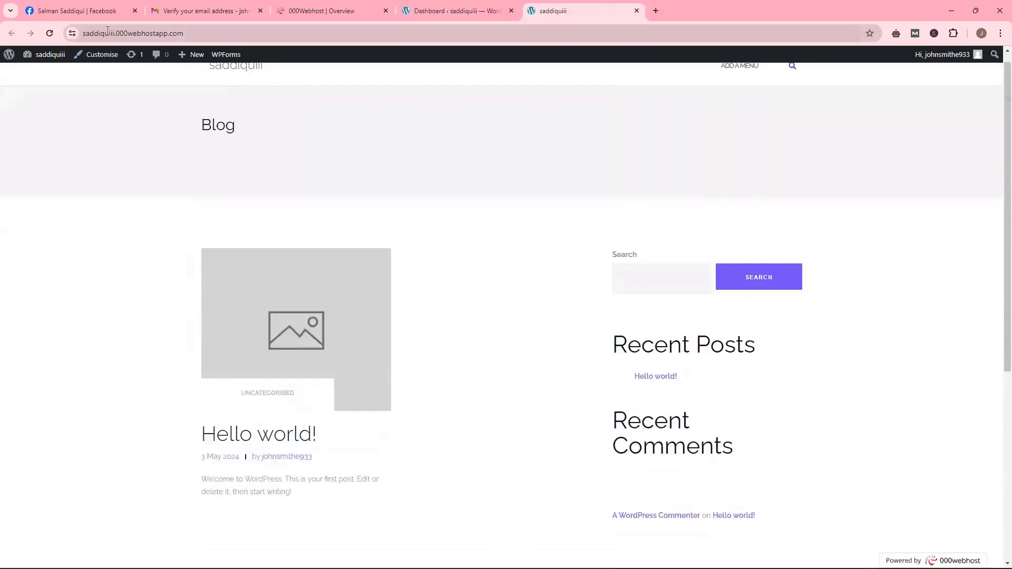
Step: Compare the live site's web address with the dashboard's wp-admin address and return to the dashboard
{"action": "left_click_drag", "start_coordinate": [211, 33], "coordinate": [80, 42]}
{"action": "right_click", "coordinate": [141, 34]}
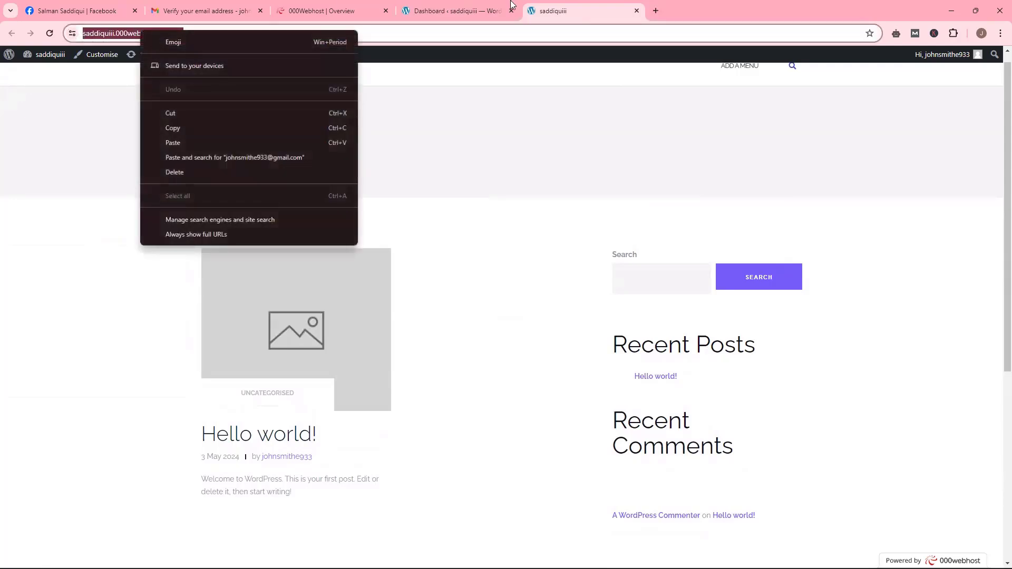
{"action": "left_click", "coordinate": [474, 10]}
{"action": "left_click", "coordinate": [247, 34]}
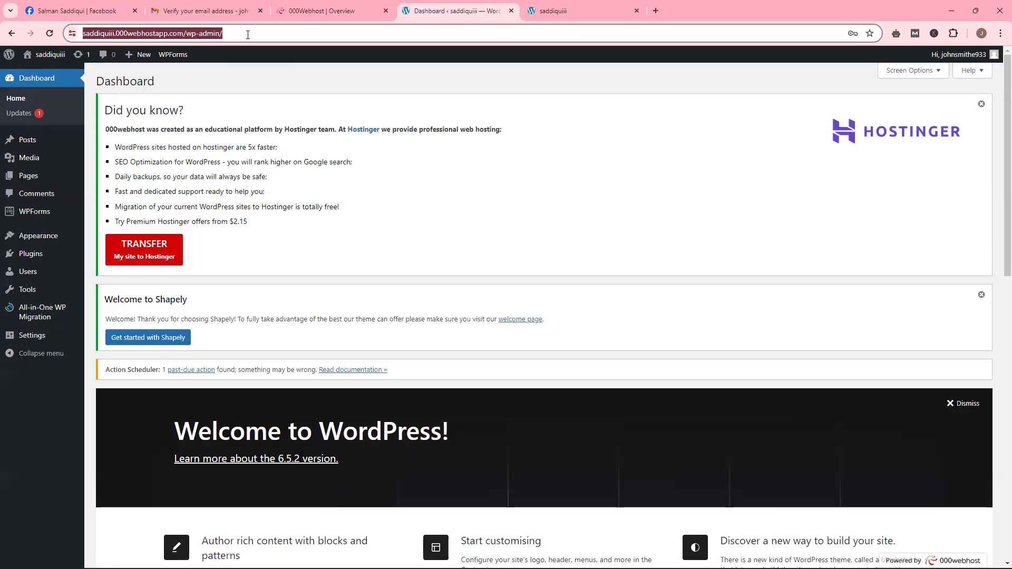
{"action": "left_click", "coordinate": [262, 38]}
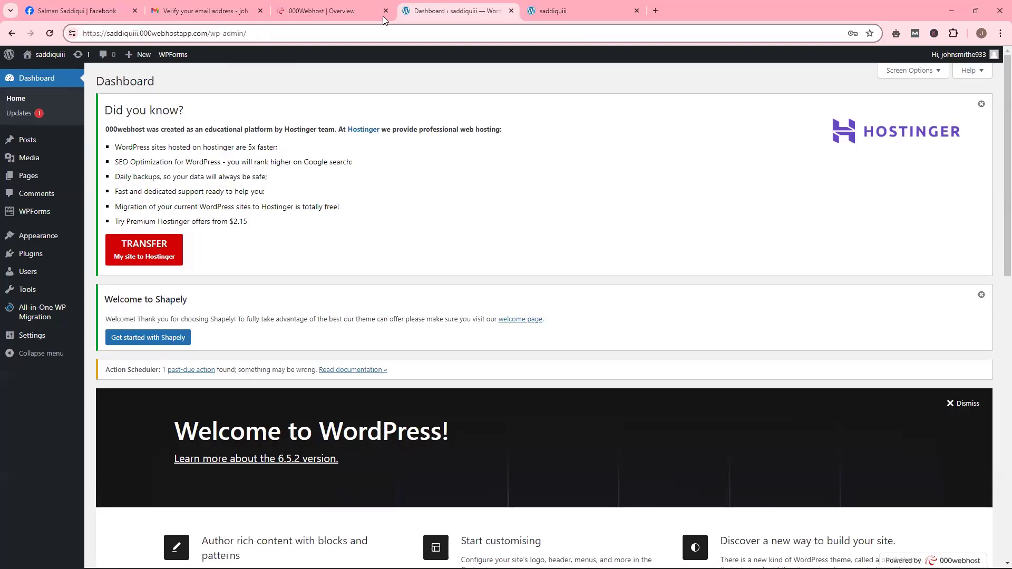
{"action": "left_click", "coordinate": [579, 10]}
{"action": "left_click", "coordinate": [433, 4]}
Step: Dismiss the Hostinger notice, the Welcome to Shapely notice and the Welcome to WordPress banner on the dashboard
{"action": "left_click", "coordinate": [980, 103]}
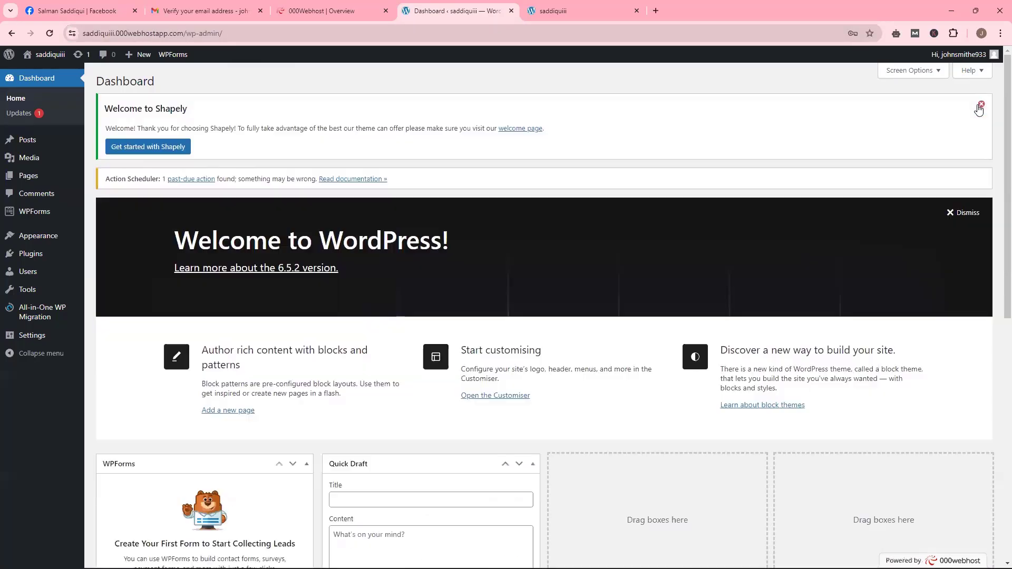
{"action": "left_click", "coordinate": [980, 104]}
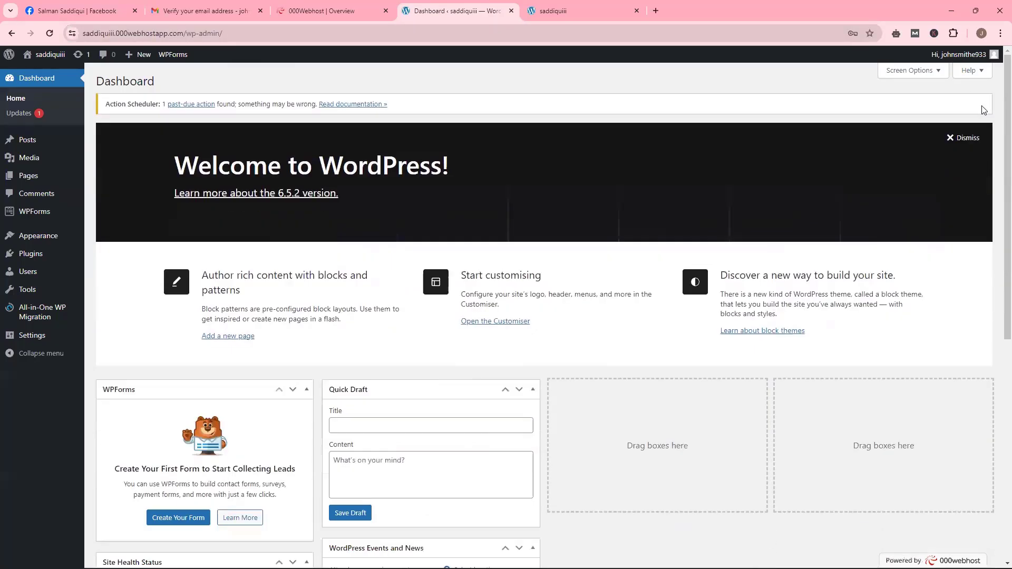
{"action": "left_click", "coordinate": [964, 137]}
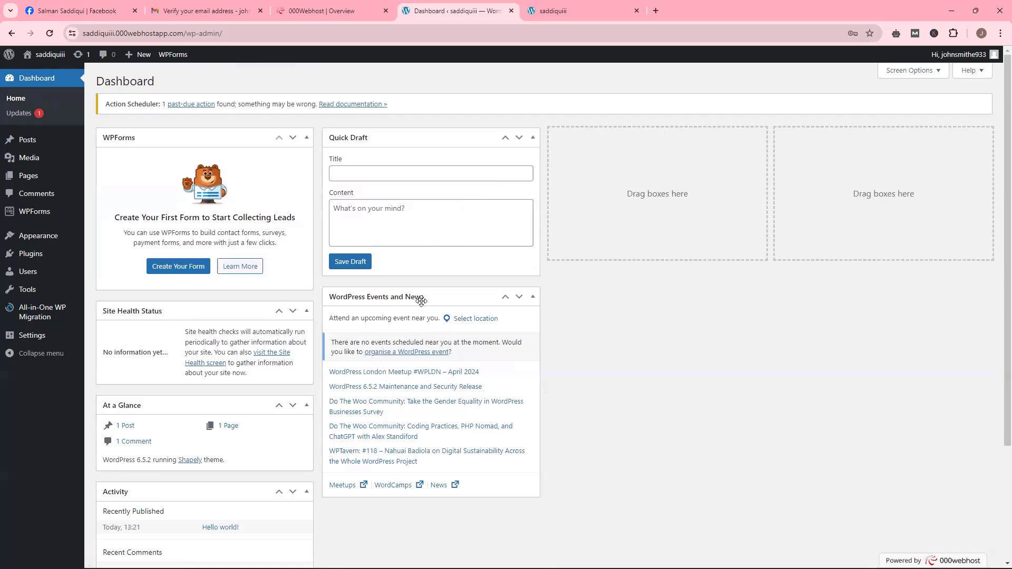
Step: Move WordPress Events and News to the third dashboard column, At a Glance to the fourth, and Activity below Quick Draft
{"action": "left_click_drag", "start_coordinate": [418, 296], "coordinate": [685, 160]}
{"action": "left_click_drag", "start_coordinate": [215, 404], "coordinate": [894, 158]}
{"action": "left_click_drag", "start_coordinate": [174, 405], "coordinate": [458, 298]}
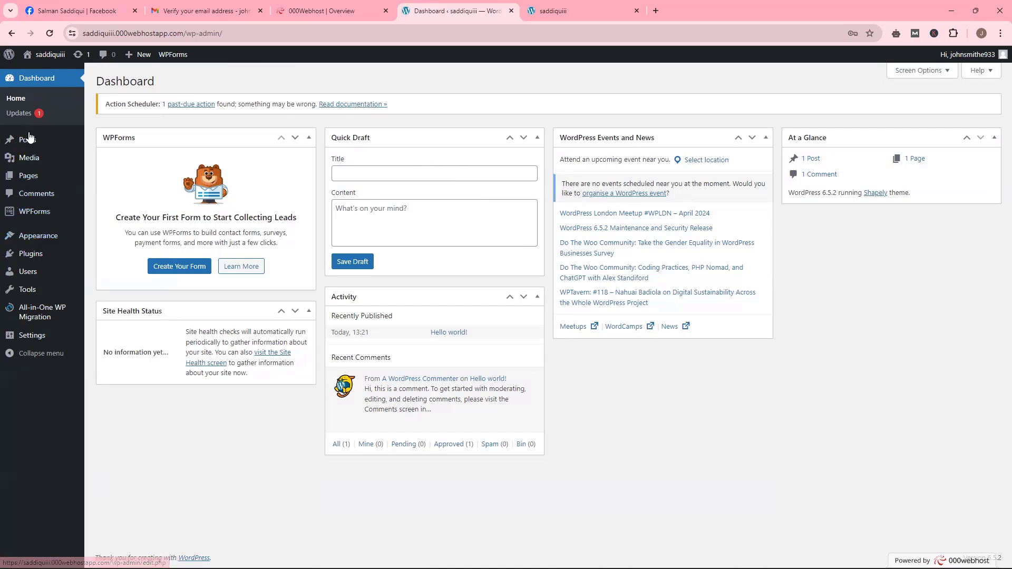
Step: Open the list of installed plugins in a new tab and switch to it
{"action": "mouse_move", "coordinate": [30, 141]}
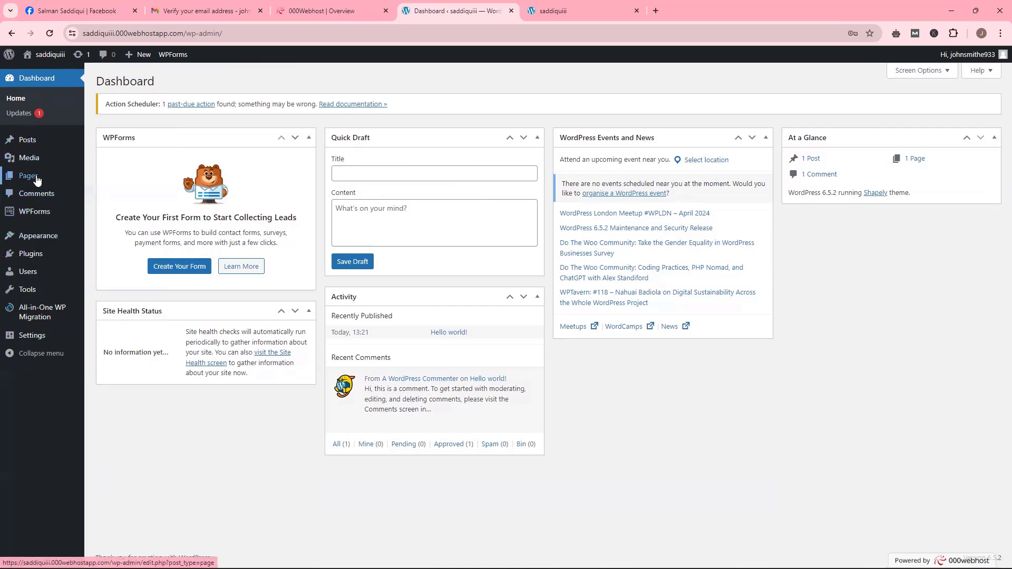
{"action": "mouse_move", "coordinate": [36, 180]}
{"action": "mouse_move", "coordinate": [41, 240]}
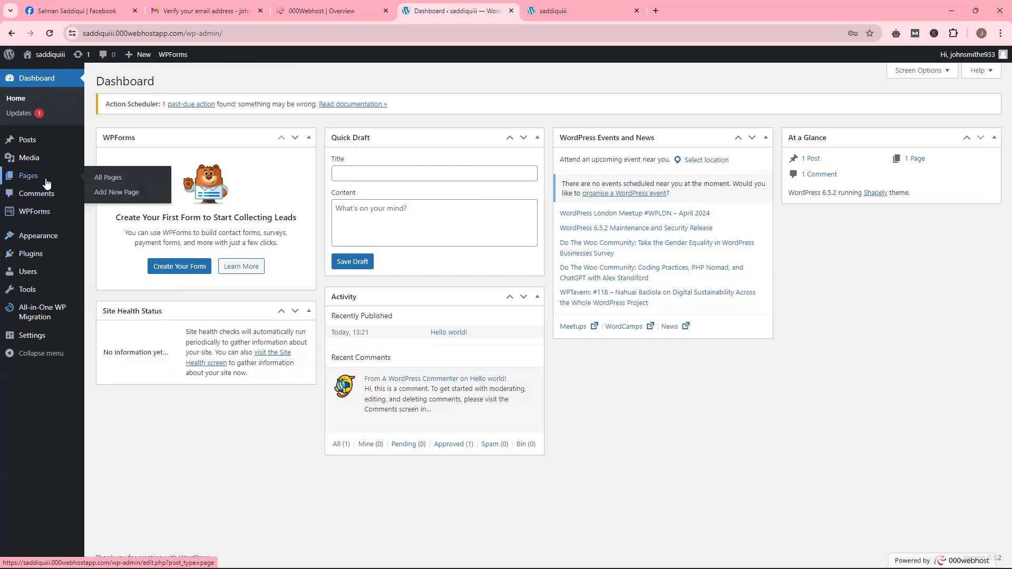
{"action": "middle_click", "coordinate": [30, 254]}
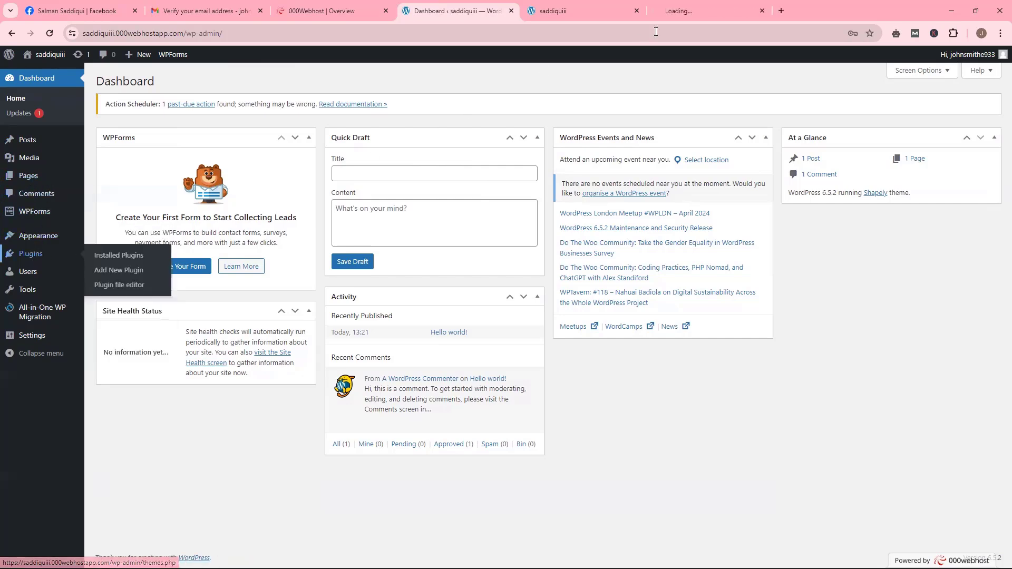
{"action": "left_click", "coordinate": [685, 4]}
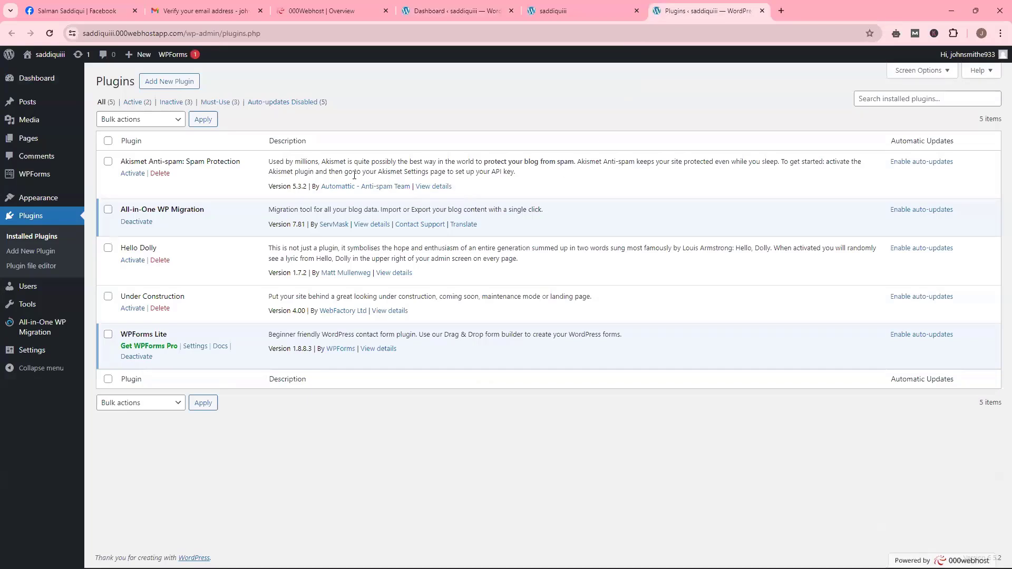
Step: Open the Add Plugins page in a new tab, search for "Yoast", and install the Yoast SEO plugin
{"action": "middle_click", "coordinate": [169, 82]}
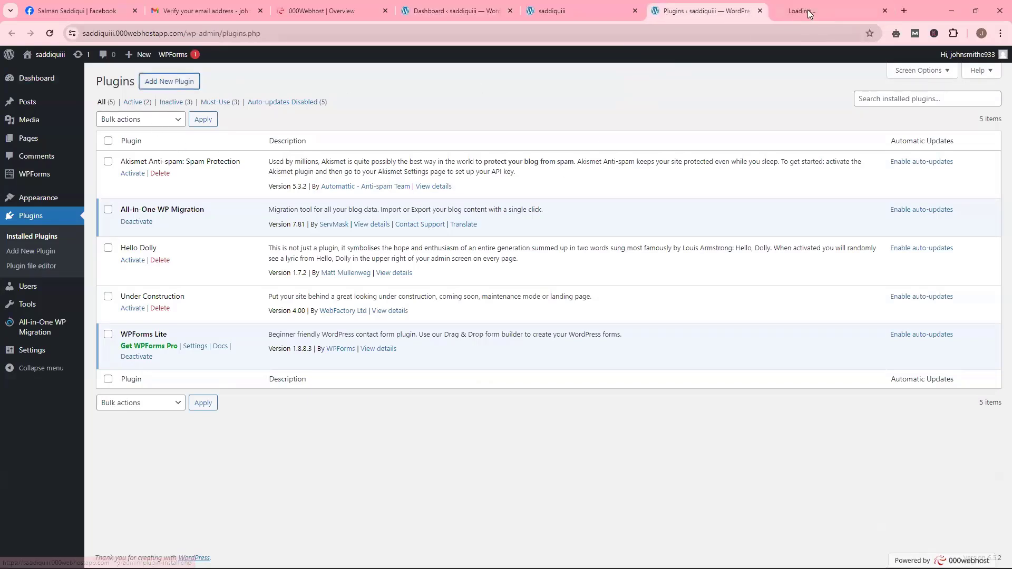
{"action": "left_click", "coordinate": [809, 3]}
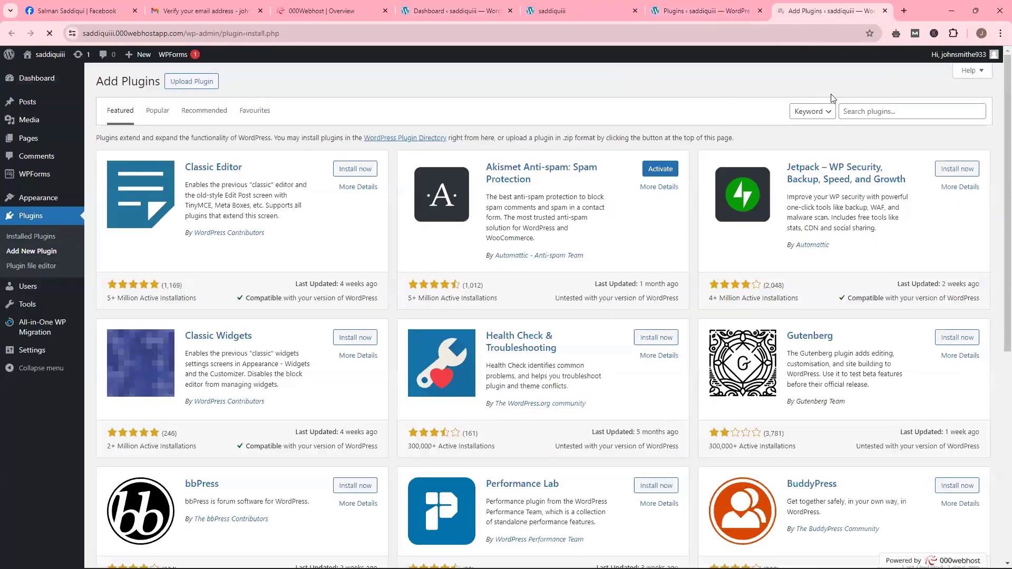
{"action": "left_click", "coordinate": [888, 114]}
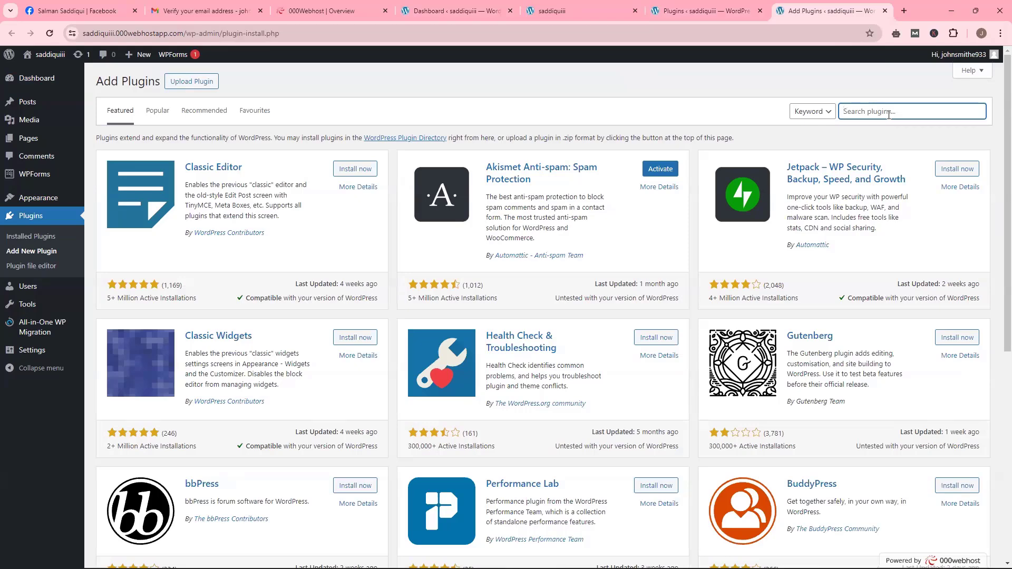
{"action": "type", "text": "Yoast"}
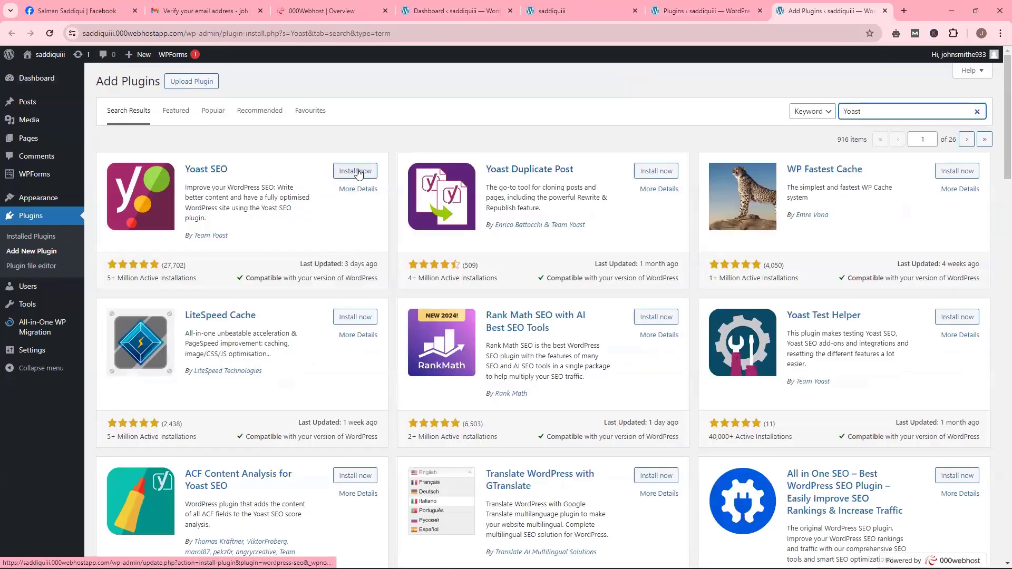
{"action": "left_click", "coordinate": [366, 172]}
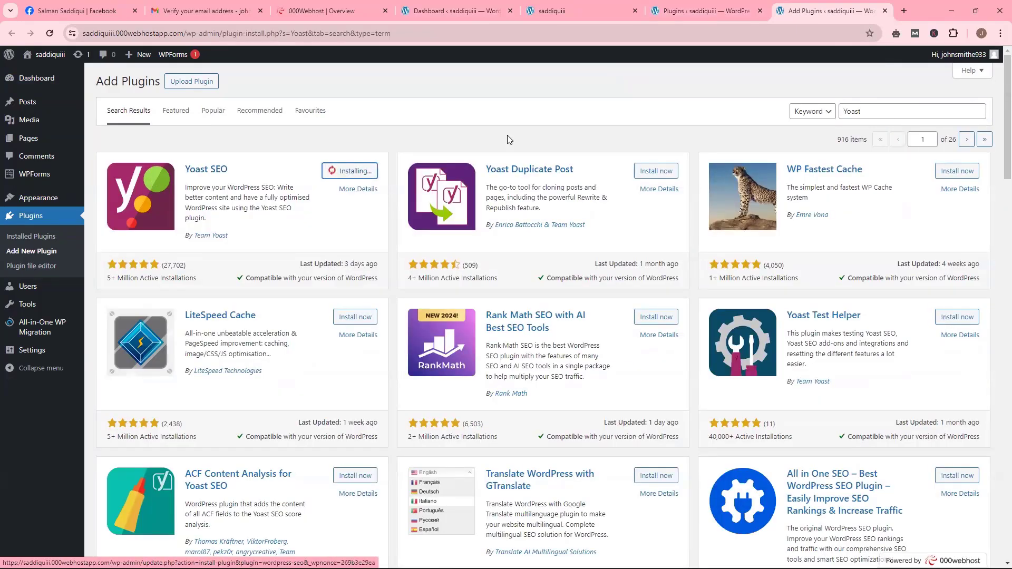
Step: Search the plugin directory for "Woocommerce" and try to install the WooCommerce plugin
{"action": "double_click", "coordinate": [894, 110]}
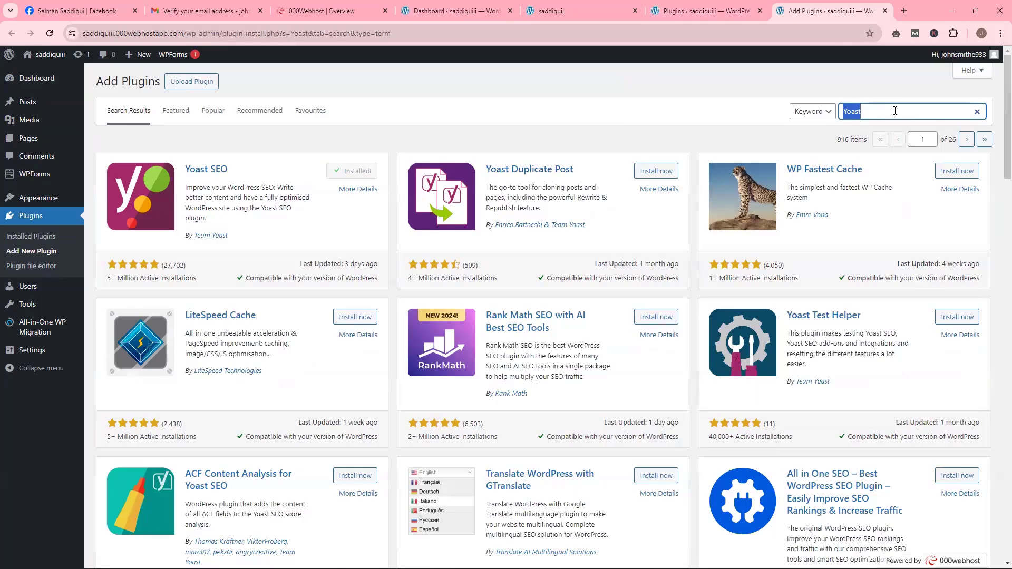
{"action": "type", "text": "Woocommerce"}
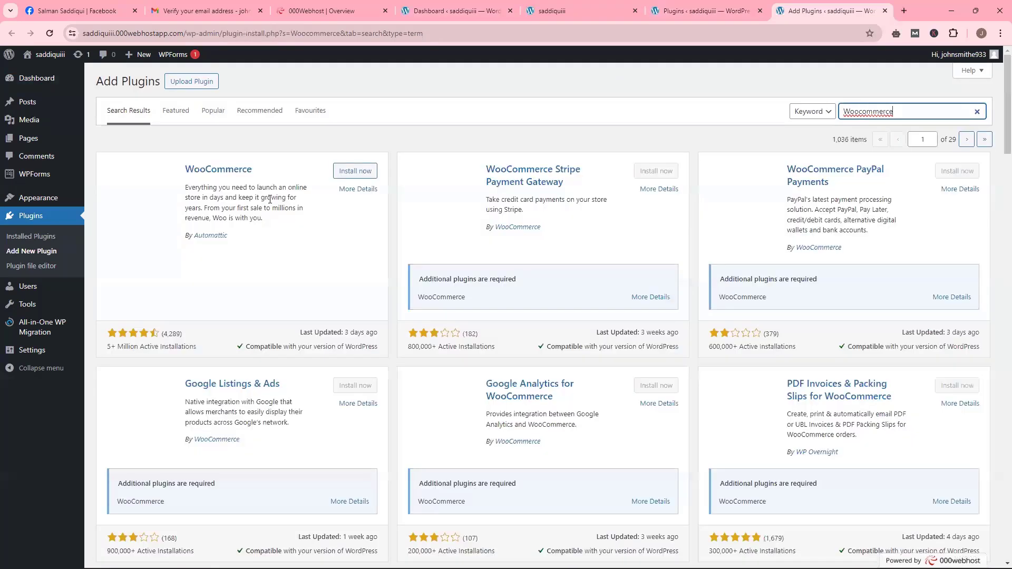
{"action": "left_click", "coordinate": [354, 171]}
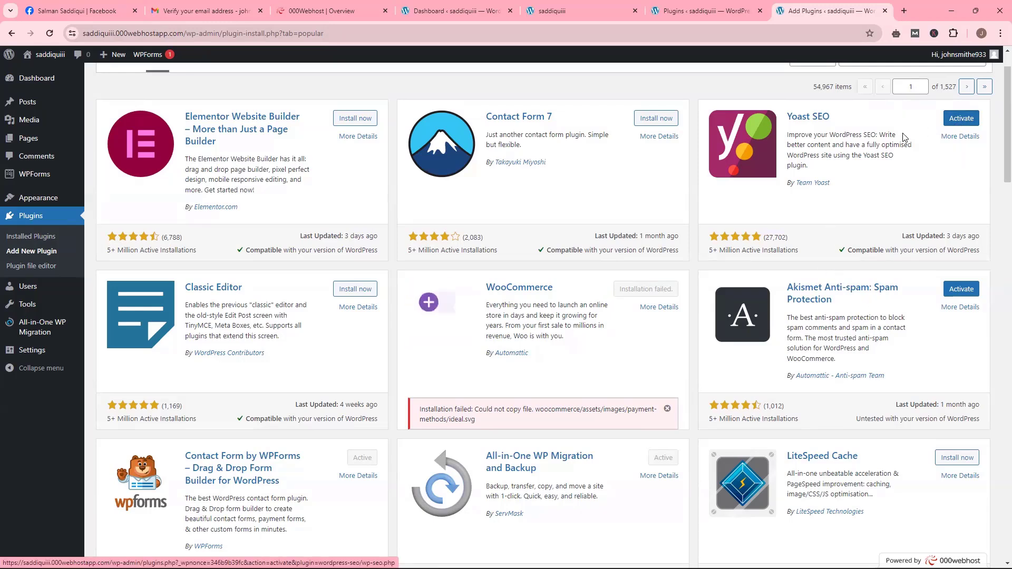
Step: Activate the Yoast SEO plugin
{"action": "left_click", "coordinate": [970, 121]}
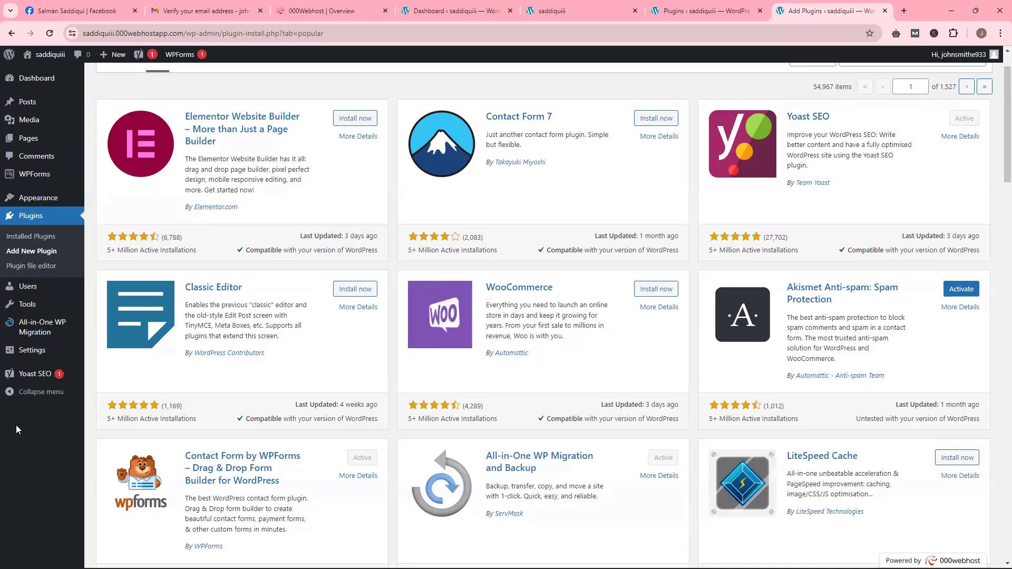
Step: Set the site's permalink structure to Post name and save the changes
{"action": "mouse_move", "coordinate": [38, 356]}
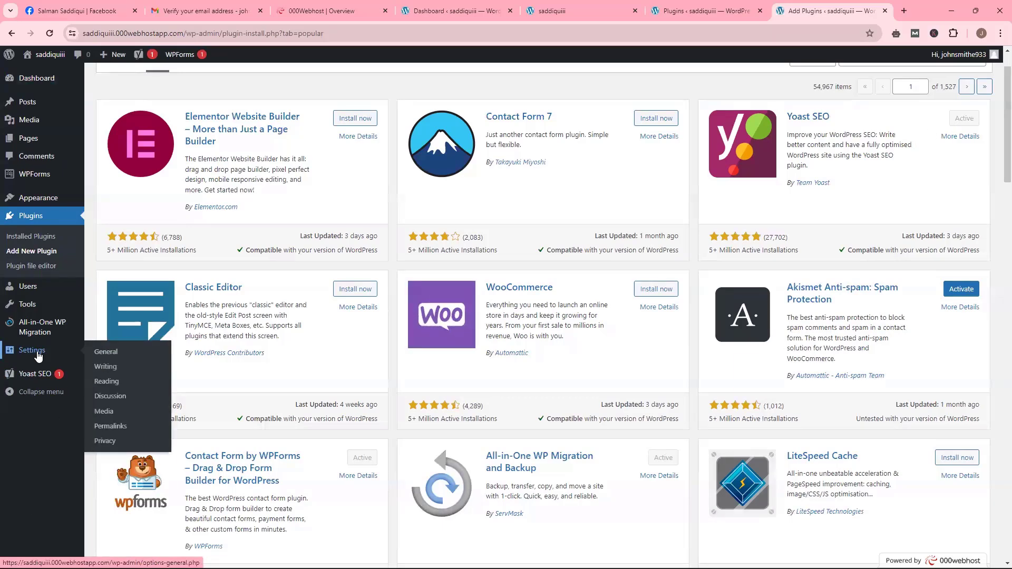
{"action": "left_click", "coordinate": [123, 427]}
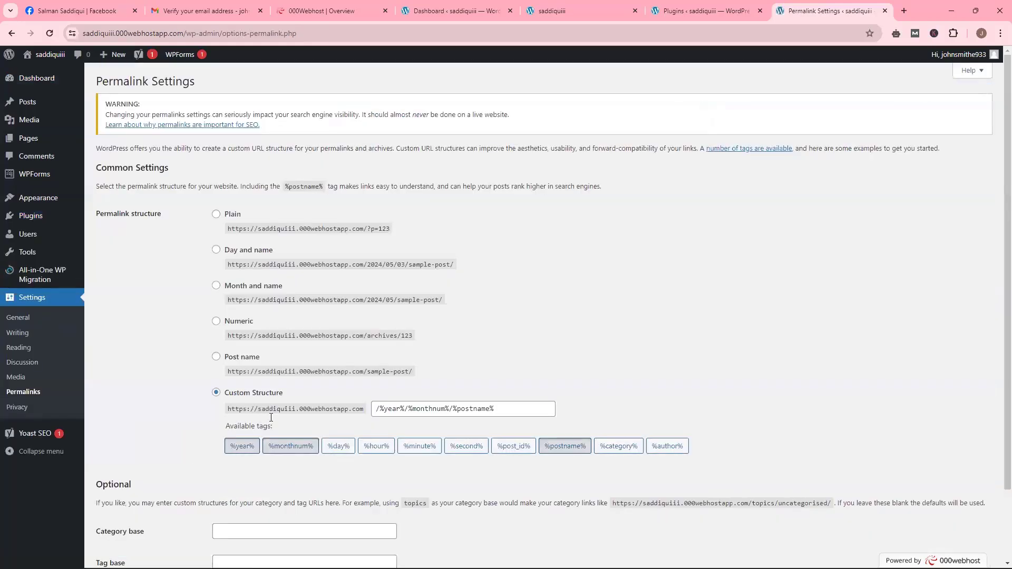
{"action": "left_click", "coordinate": [216, 356]}
{"action": "scroll", "coordinate": [344, 406], "scroll_direction": "down", "scroll_amount": 2}
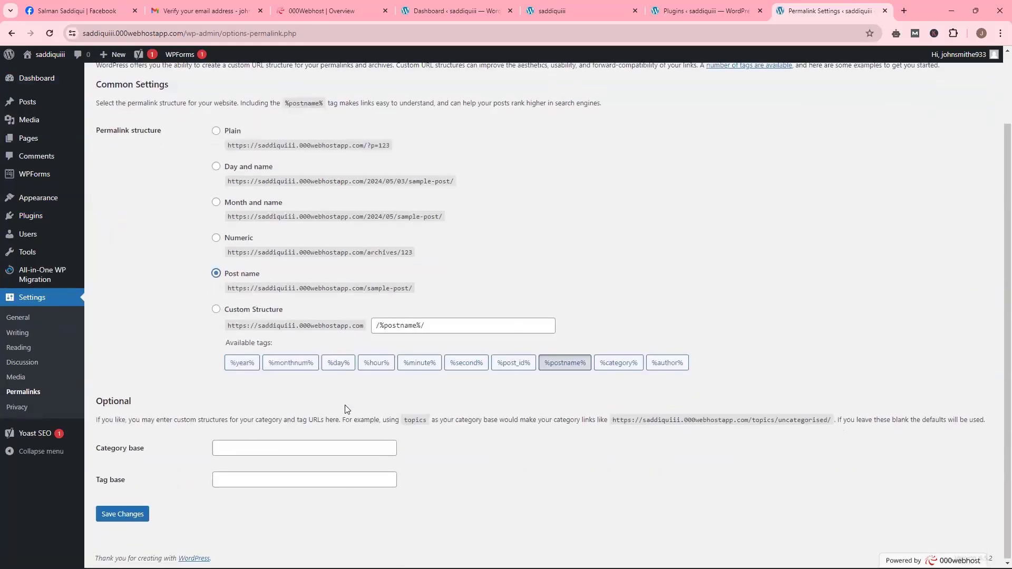
{"action": "left_click", "coordinate": [132, 515]}
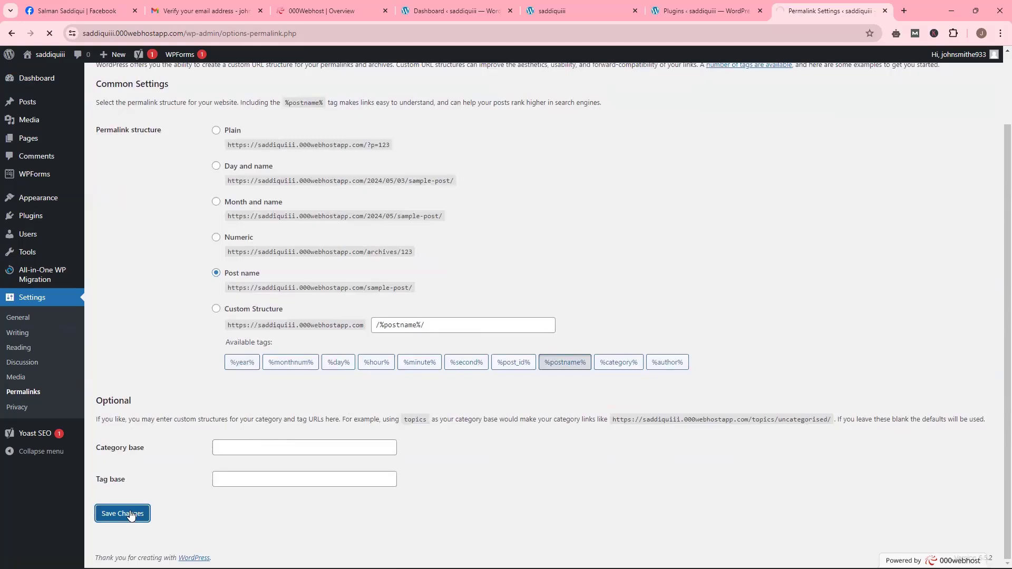
{"action": "left_click_drag", "start_coordinate": [153, 154], "coordinate": [227, 161]}
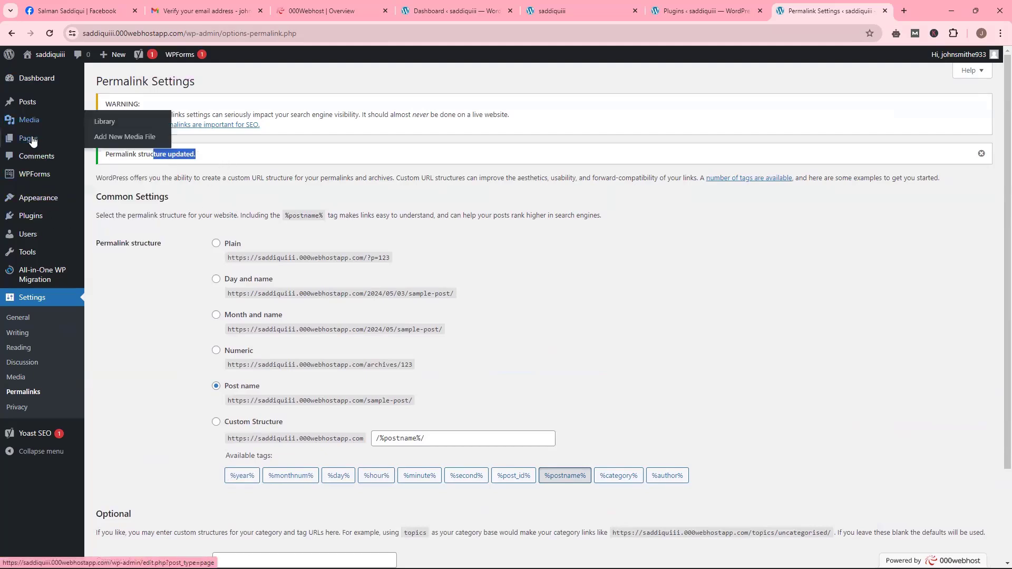
Step: Open the list of all posts in a new tab and switch to it
{"action": "right_click", "coordinate": [29, 104]}
{"action": "left_click", "coordinate": [83, 114]}
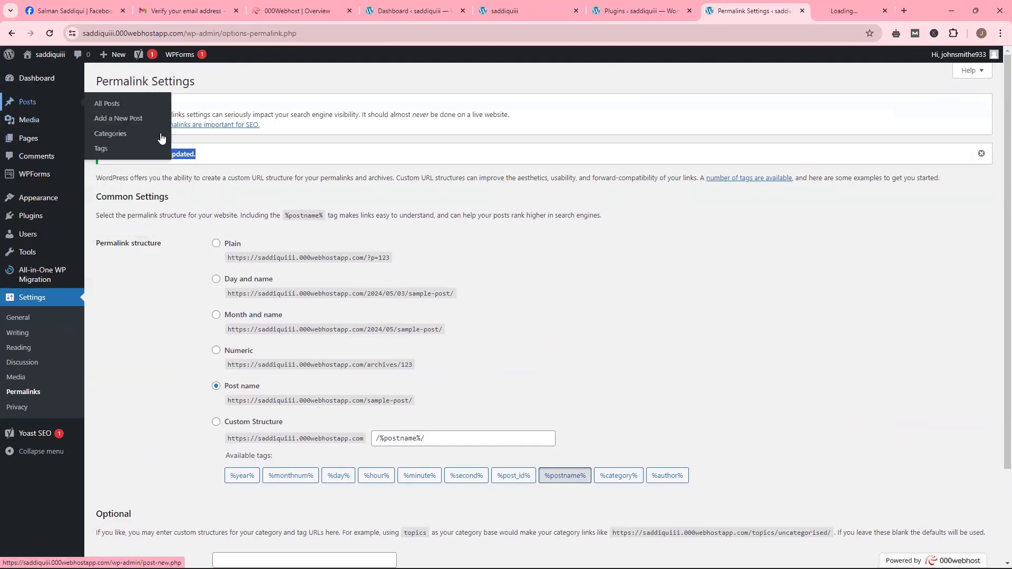
{"action": "left_click", "coordinate": [846, 7]}
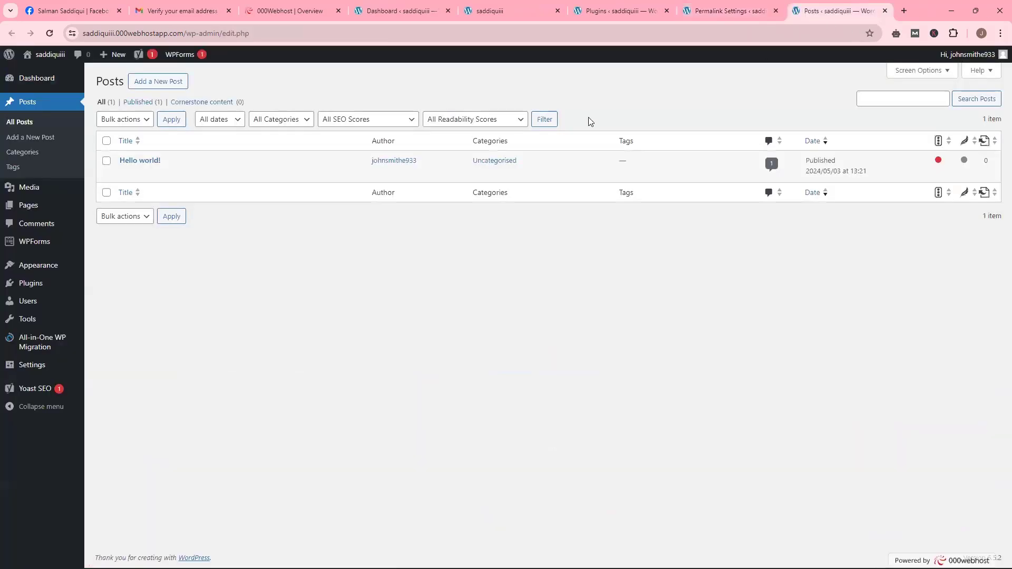
Step: Start a new post in a separate tab and dismiss the block editor welcome guide
{"action": "right_click", "coordinate": [158, 81]}
{"action": "left_click", "coordinate": [174, 91]}
{"action": "left_click", "coordinate": [837, 7]}
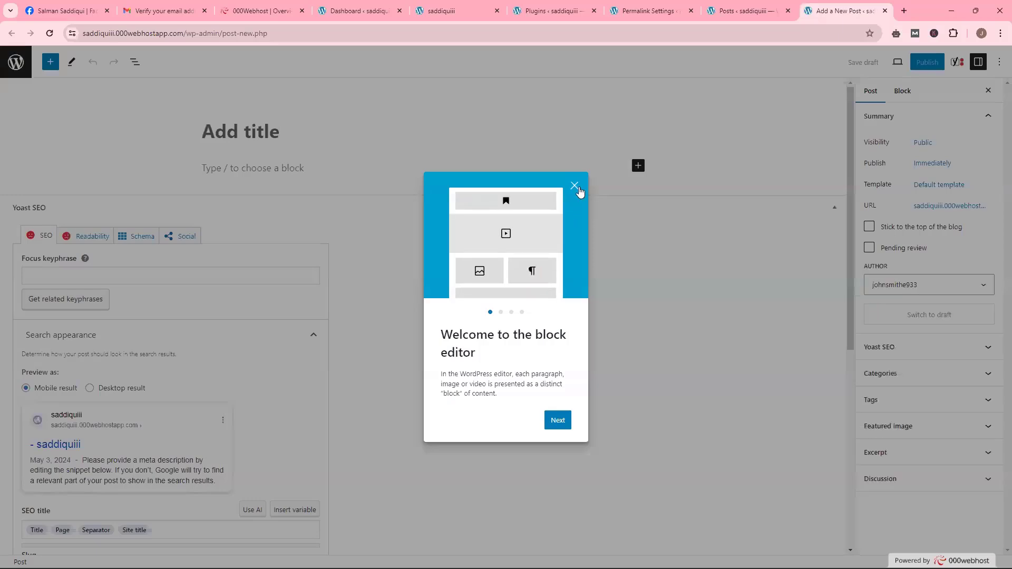
{"action": "left_click", "coordinate": [576, 187]}
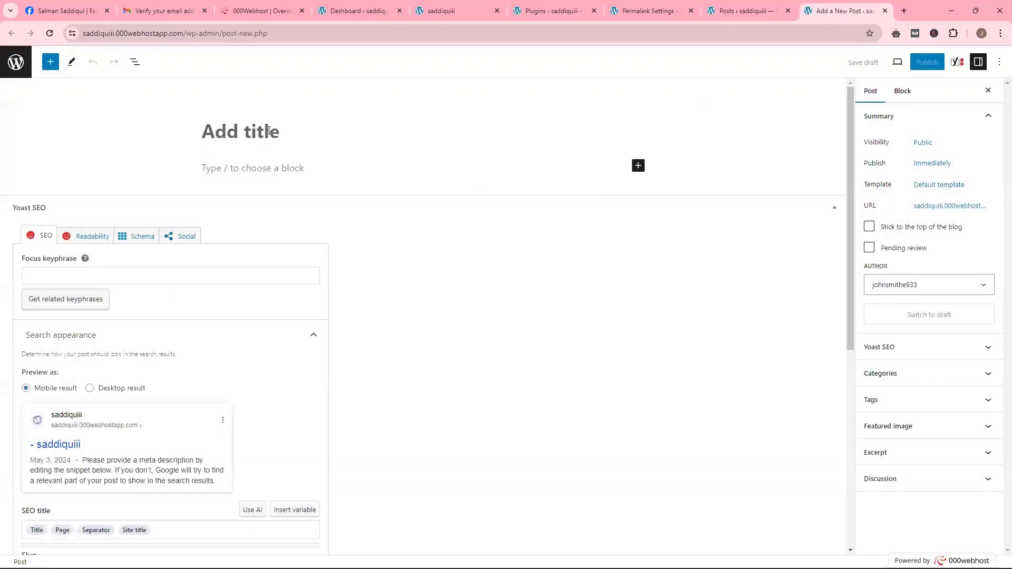
Step: Examine the empty post's content area and its Yoast SEO fields, including SEO title, slug and meta description
{"action": "left_click", "coordinate": [262, 167]}
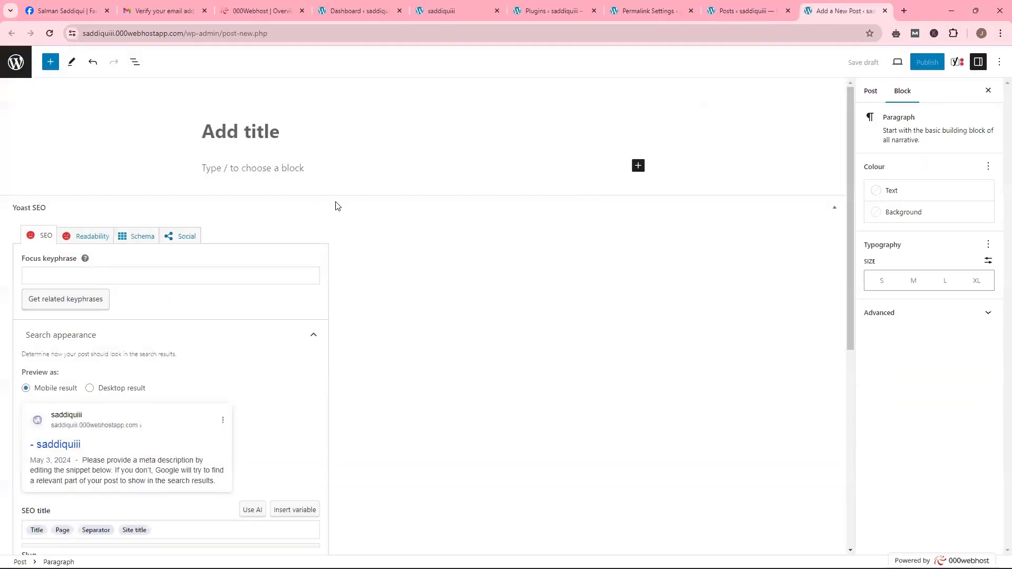
{"action": "left_click", "coordinate": [86, 235]}
{"action": "left_click", "coordinate": [48, 440]}
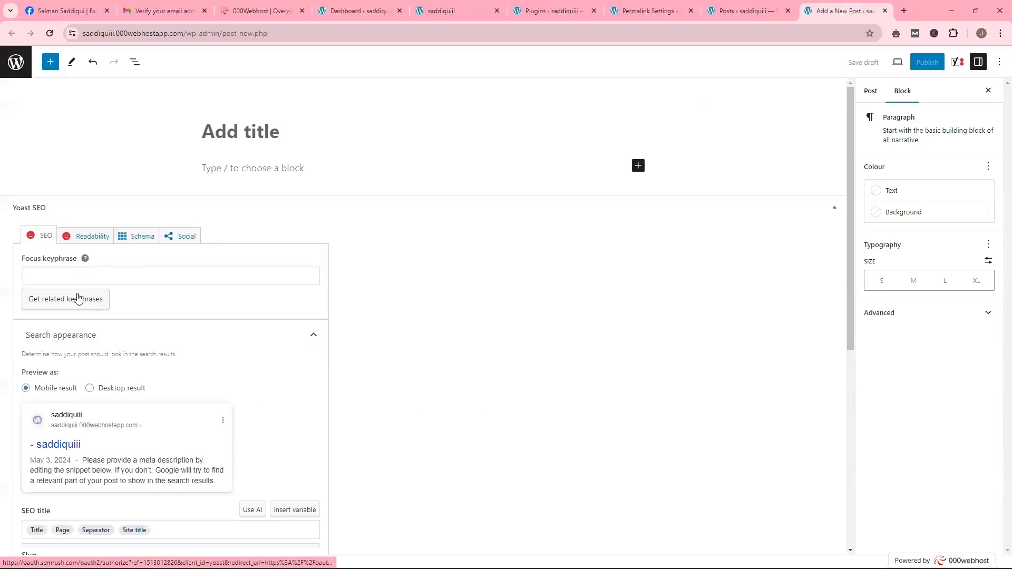
{"action": "scroll", "coordinate": [94, 343], "scroll_direction": "down", "scroll_amount": 4}
{"action": "left_click", "coordinate": [182, 320]}
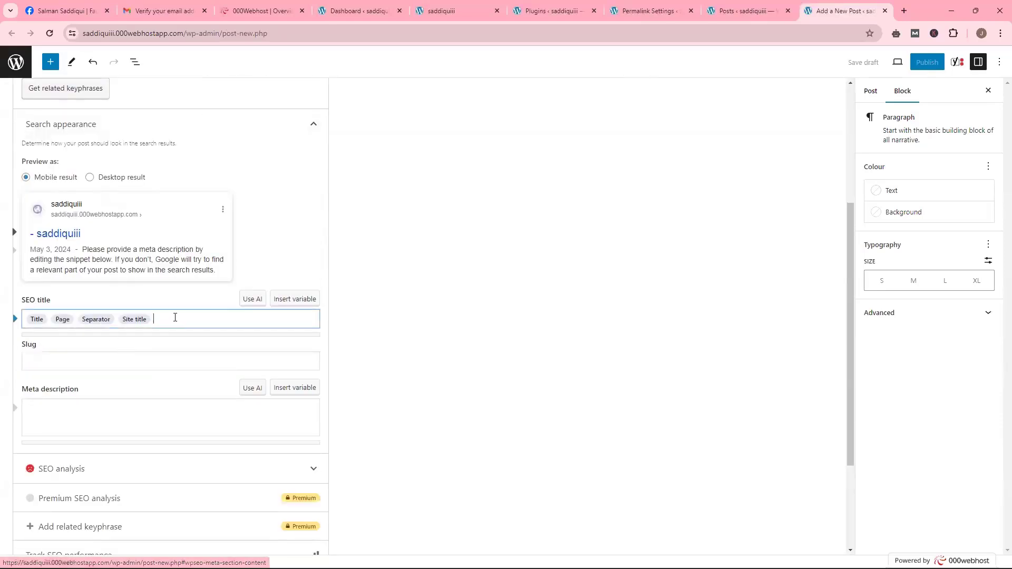
{"action": "left_click", "coordinate": [88, 416]}
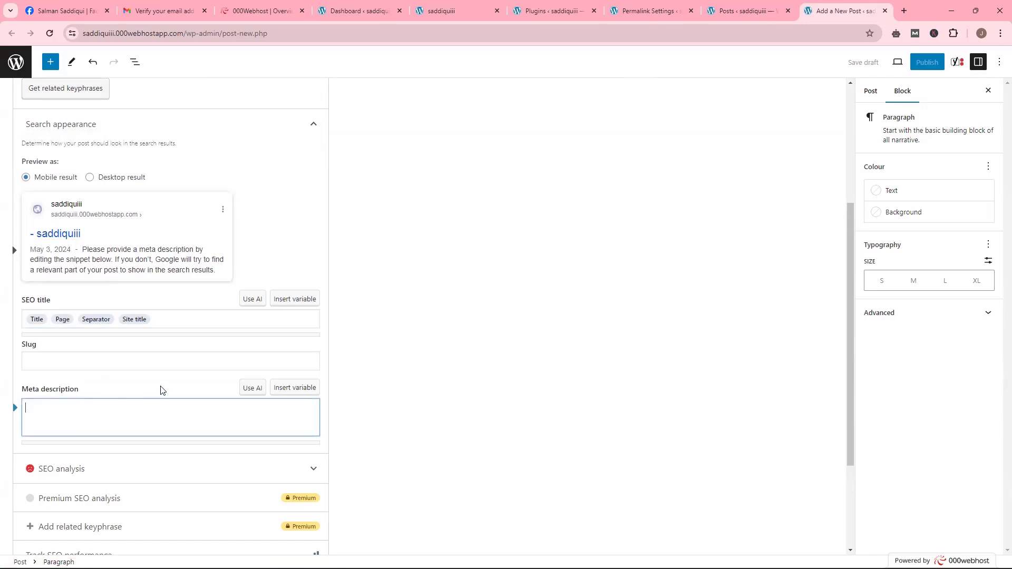
{"action": "scroll", "coordinate": [189, 379], "scroll_direction": "up", "scroll_amount": 4}
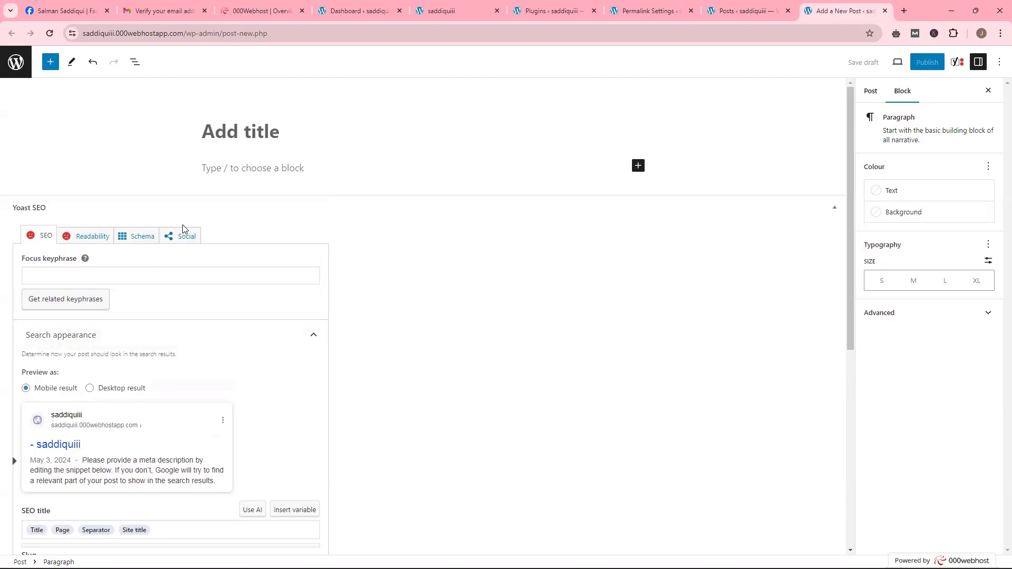
Step: Title the post "Test Post" and publish it
{"action": "left_click", "coordinate": [277, 128]}
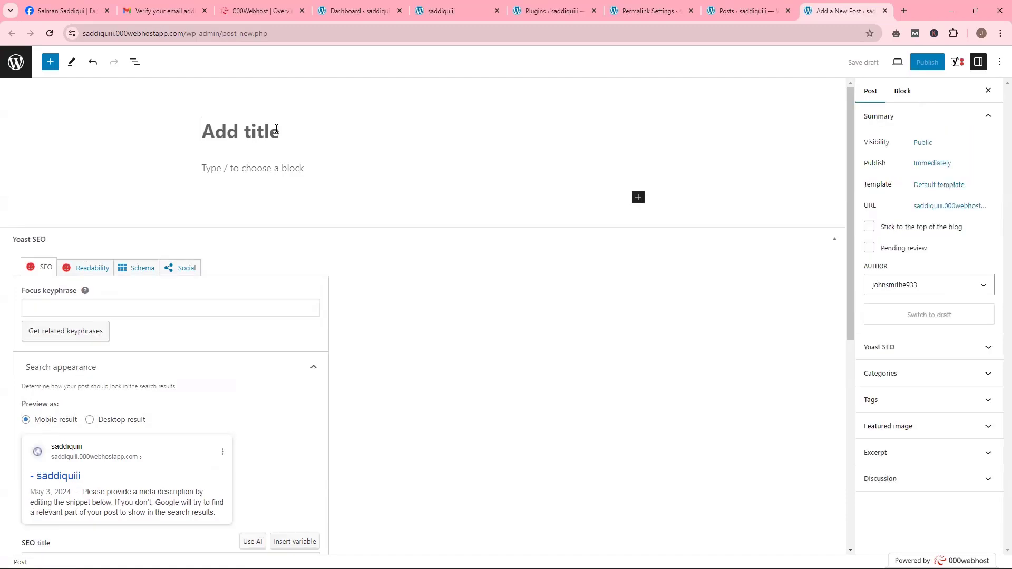
{"action": "type", "text": "Test"}
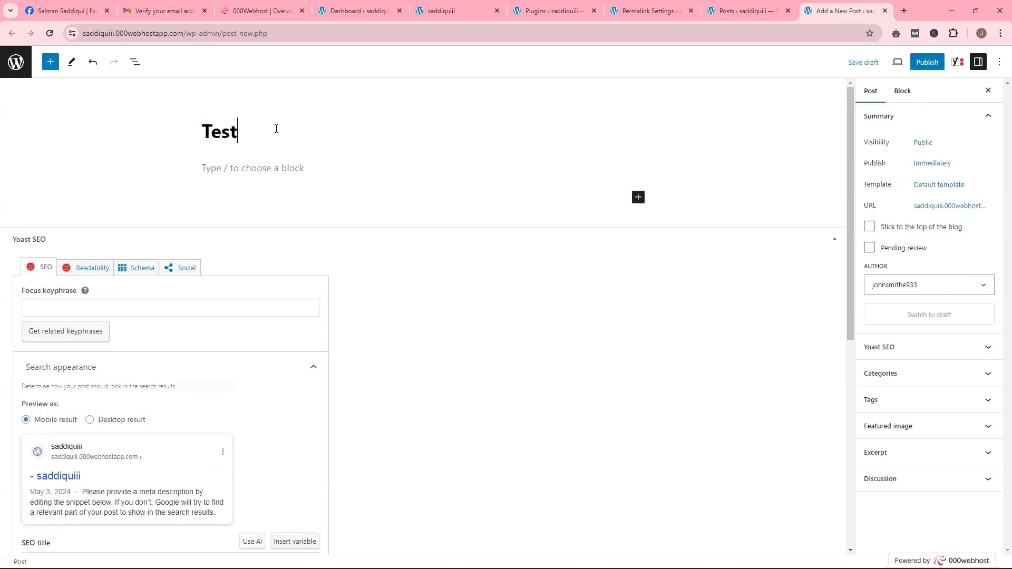
{"action": "type", "text": " Post"}
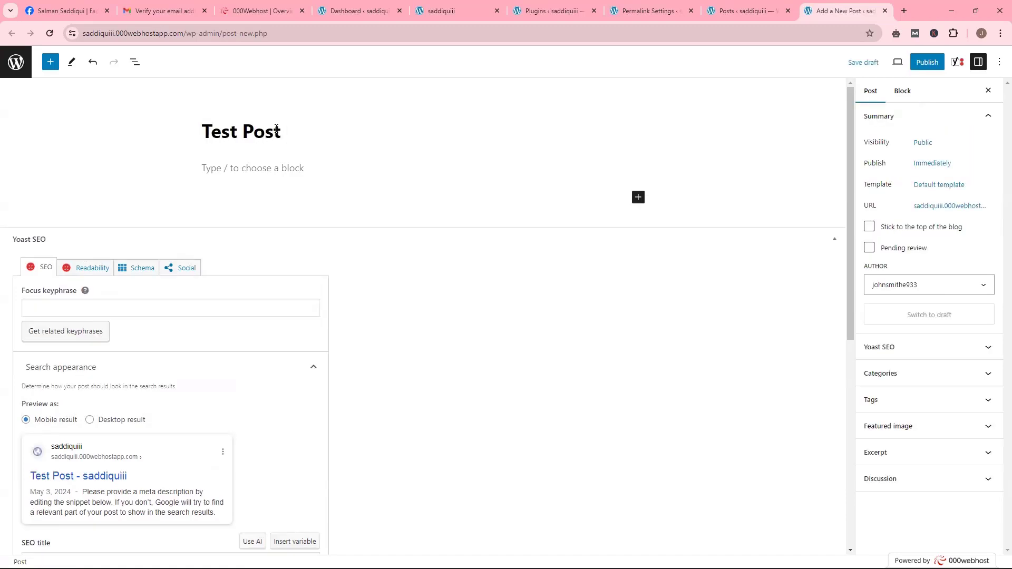
{"action": "left_click", "coordinate": [931, 62]}
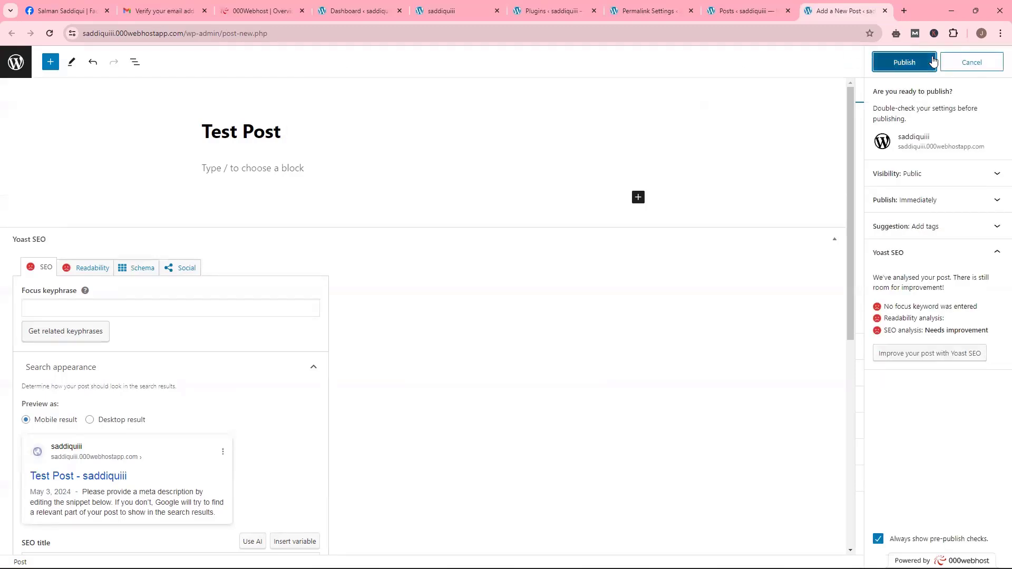
{"action": "left_click", "coordinate": [917, 62]}
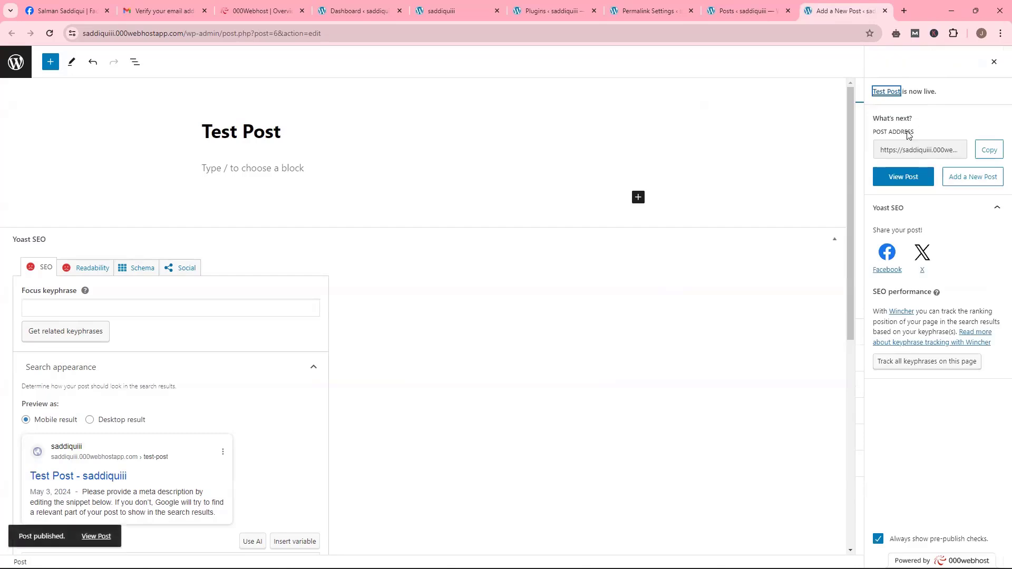
Step: View the published Test Post on the site, copy its web address and look through the page
{"action": "left_click", "coordinate": [906, 180]}
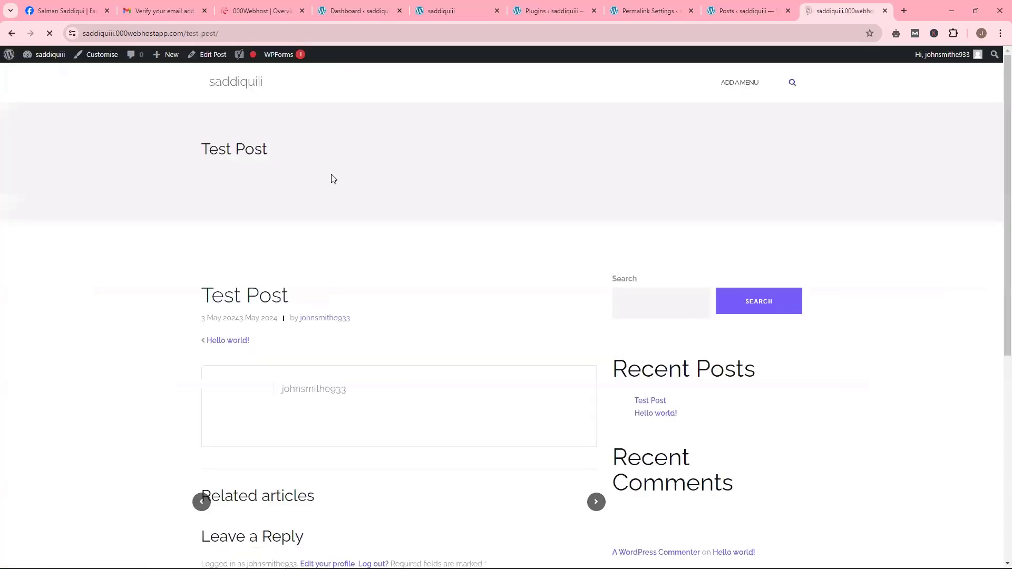
{"action": "left_click", "coordinate": [225, 31]}
{"action": "scroll", "coordinate": [271, 253], "scroll_direction": "down", "scroll_amount": 4}
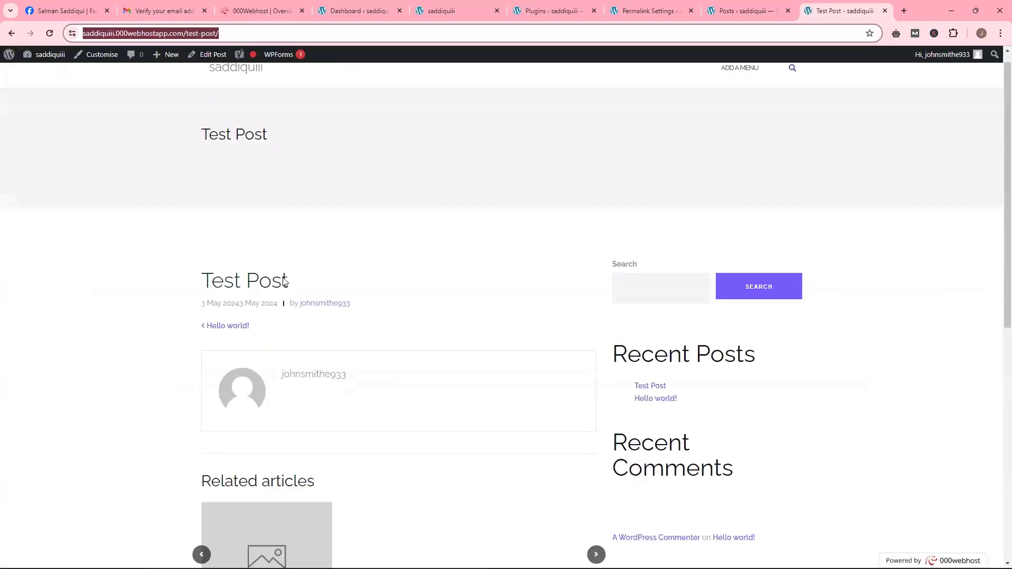
{"action": "scroll", "coordinate": [270, 253], "scroll_direction": "up", "scroll_amount": 4}
{"action": "scroll", "coordinate": [268, 253], "scroll_direction": "down", "scroll_amount": 2}
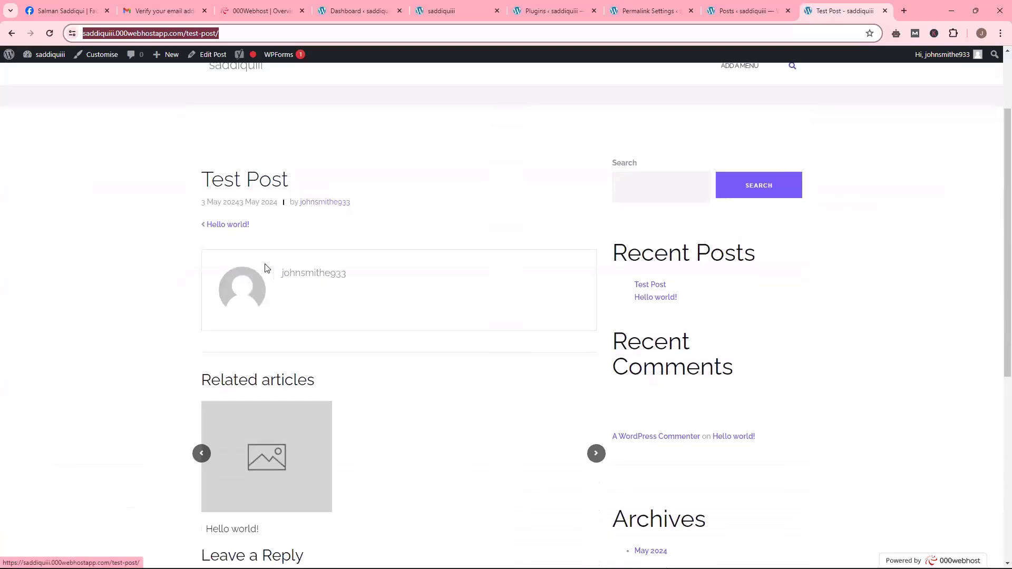
{"action": "scroll", "coordinate": [265, 266], "scroll_direction": "up", "scroll_amount": 2}
{"action": "right_click", "coordinate": [185, 34]}
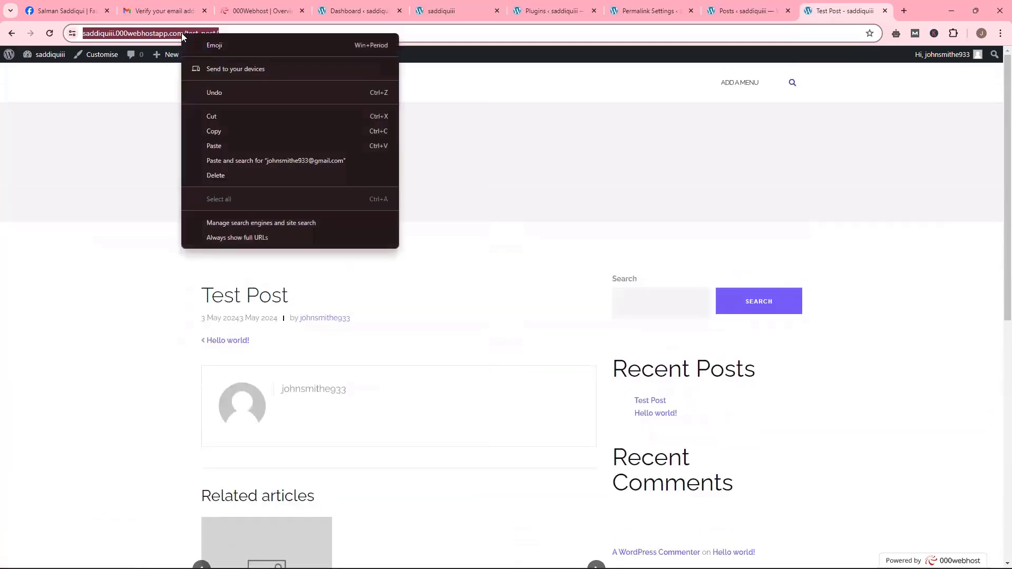
{"action": "left_click", "coordinate": [228, 128]}
{"action": "left_click", "coordinate": [237, 307]}
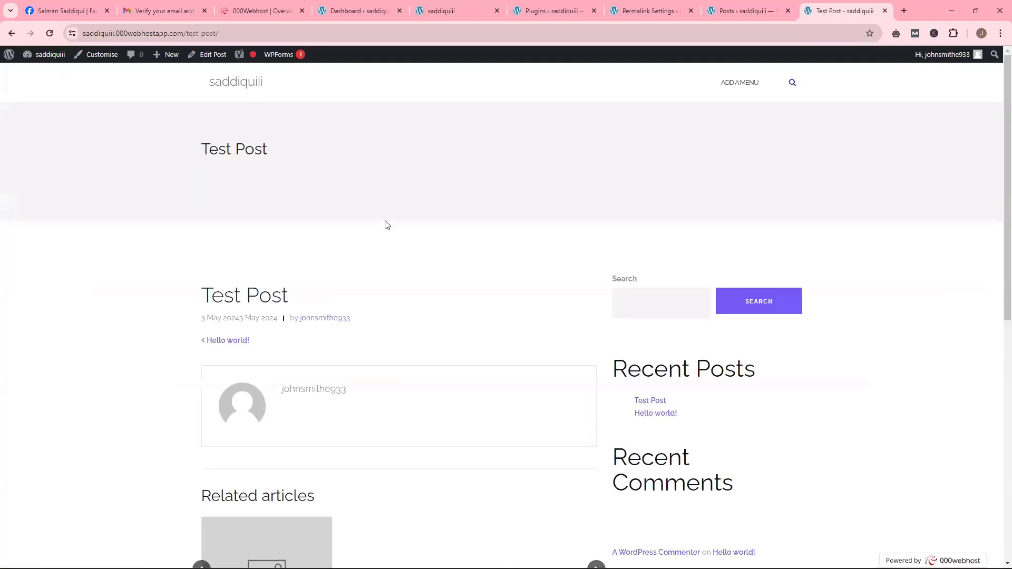
{"action": "scroll", "coordinate": [387, 225], "scroll_direction": "down", "scroll_amount": 5}
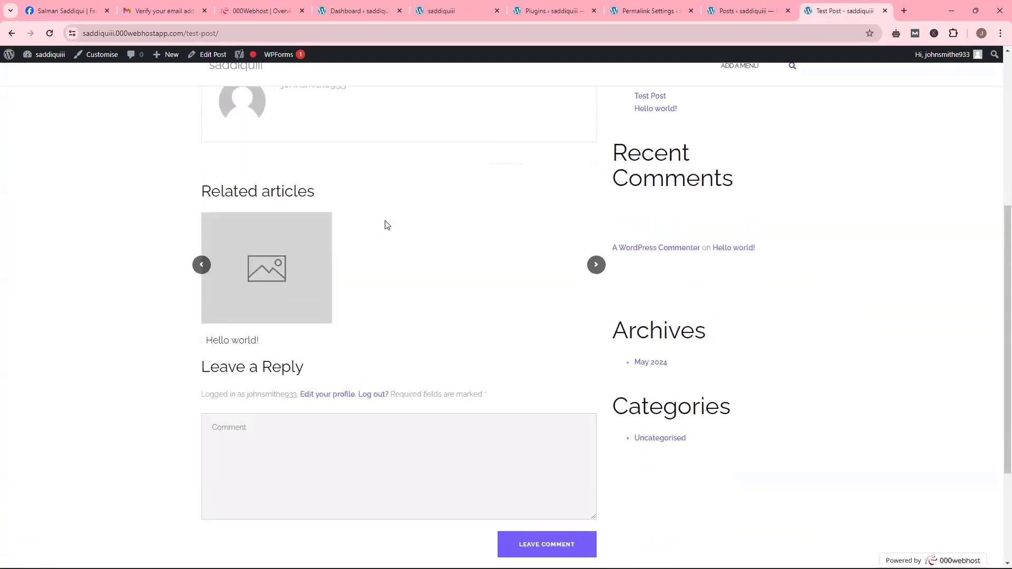
{"action": "scroll", "coordinate": [387, 225], "scroll_direction": "up", "scroll_amount": 4}
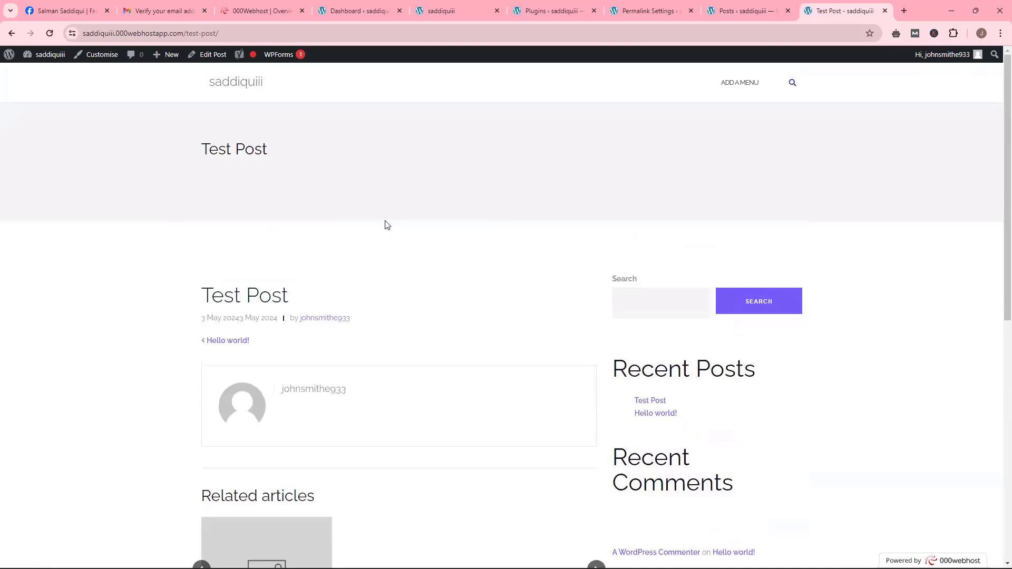
{"action": "scroll", "coordinate": [384, 223], "scroll_direction": "down", "scroll_amount": 1}
{"action": "scroll", "coordinate": [508, 152], "scroll_direction": "up", "scroll_amount": 1}
Step: Start another new post from the posts list and look over its Yoast SEO search appearance fields
{"action": "left_click", "coordinate": [743, 10]}
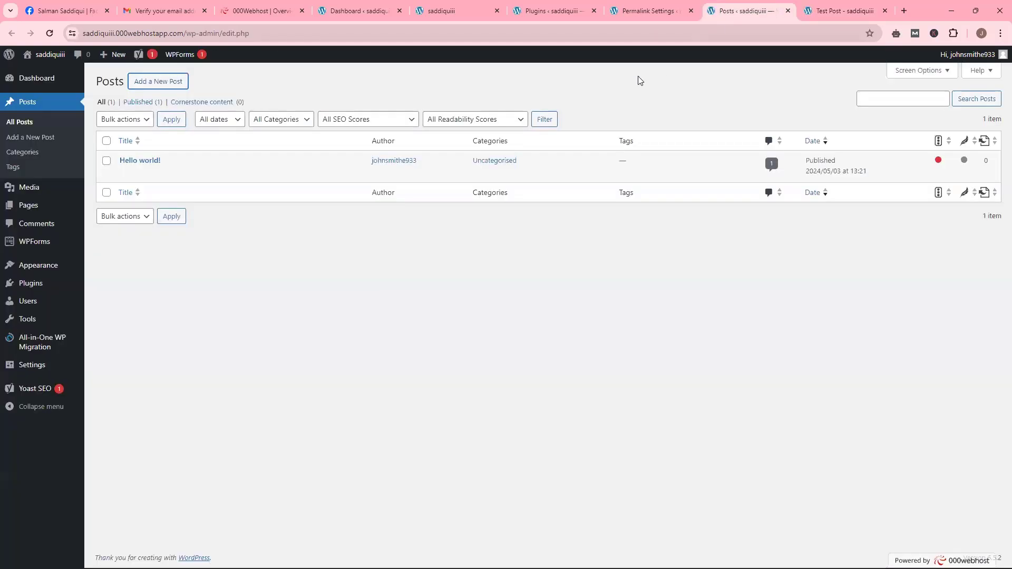
{"action": "left_click", "coordinate": [648, 11]}
{"action": "left_click", "coordinate": [772, 10]}
{"action": "left_click", "coordinate": [137, 83]}
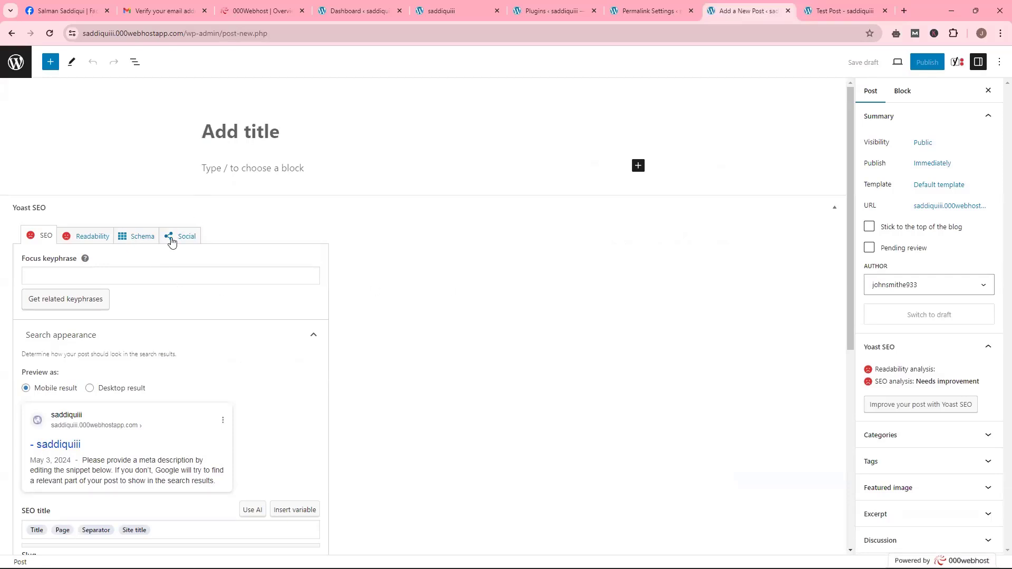
{"action": "scroll", "coordinate": [131, 359], "scroll_direction": "down", "scroll_amount": 4}
{"action": "scroll", "coordinate": [158, 390], "scroll_direction": "up", "scroll_amount": 1}
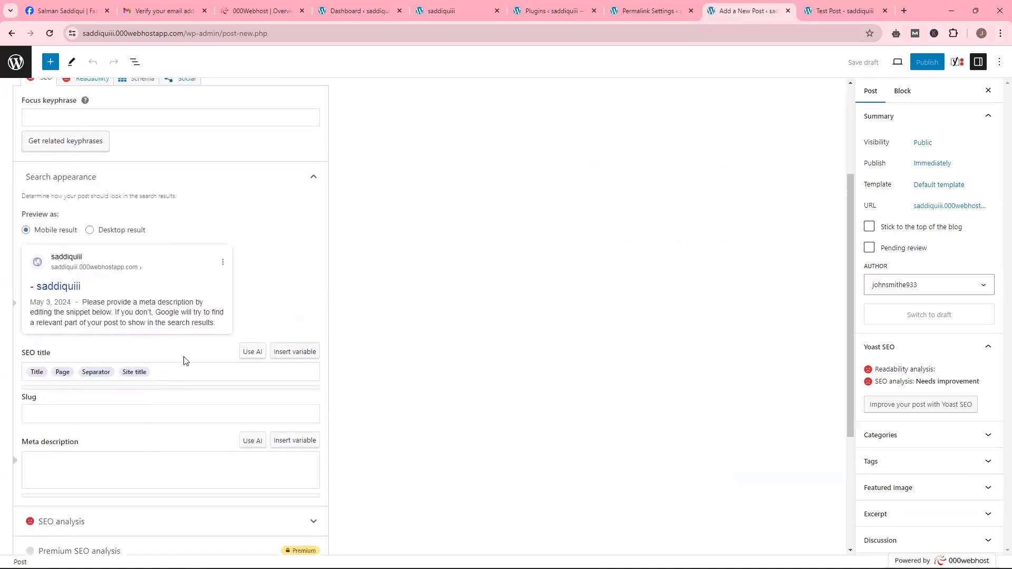
{"action": "scroll", "coordinate": [177, 453], "scroll_direction": "down", "scroll_amount": 1}
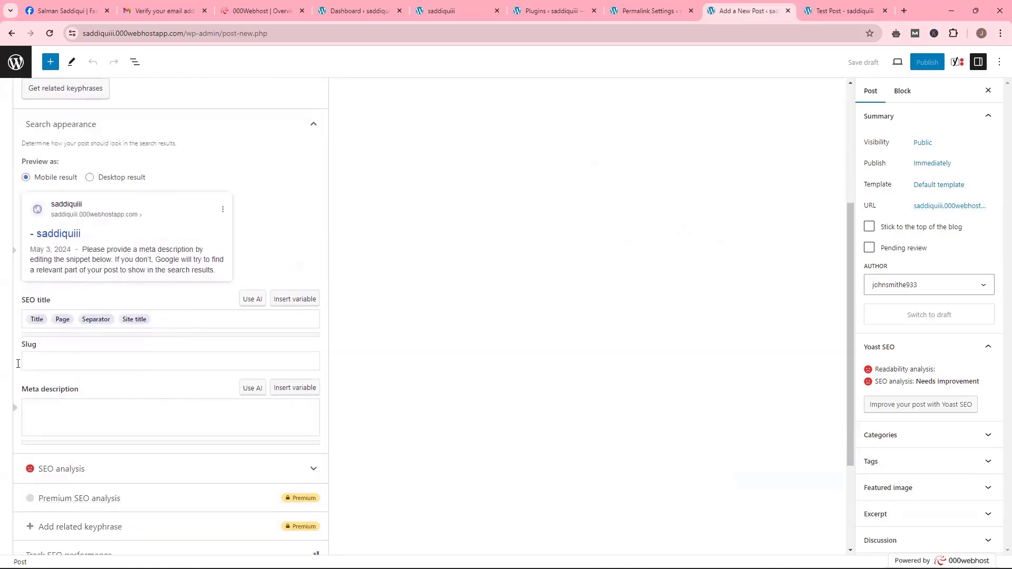
{"action": "scroll", "coordinate": [425, 287], "scroll_direction": "up", "scroll_amount": 4}
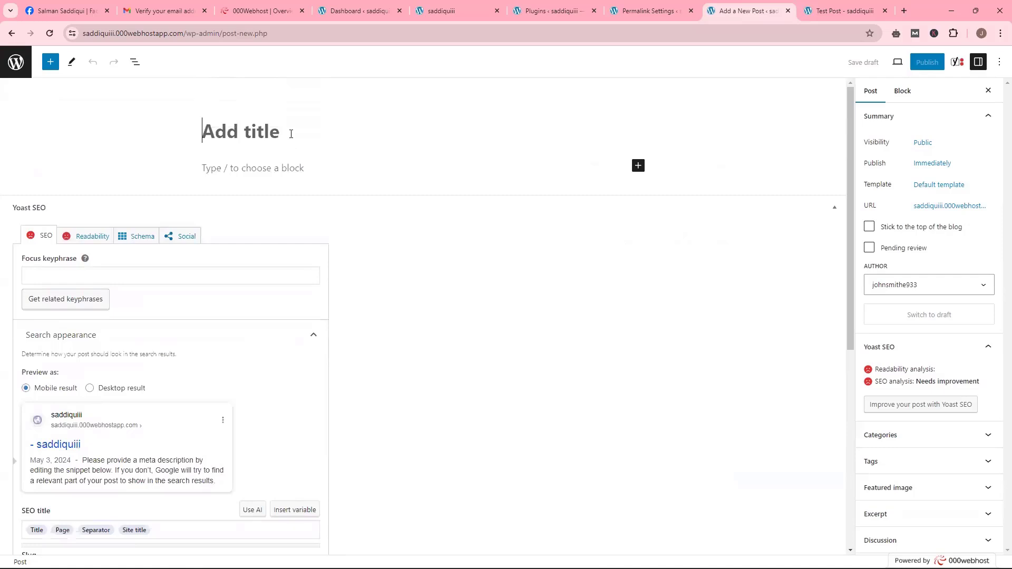